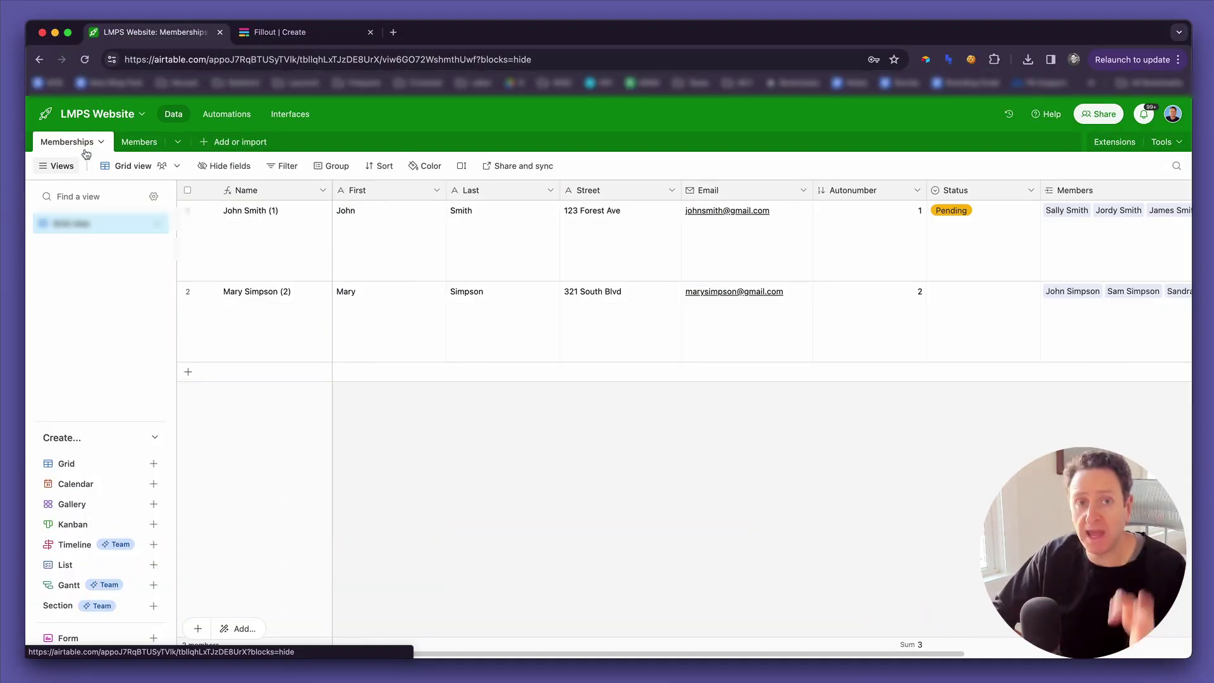
Open the Members table in the LMPS Website base to see its seven linked member records.
left_click(132, 150)
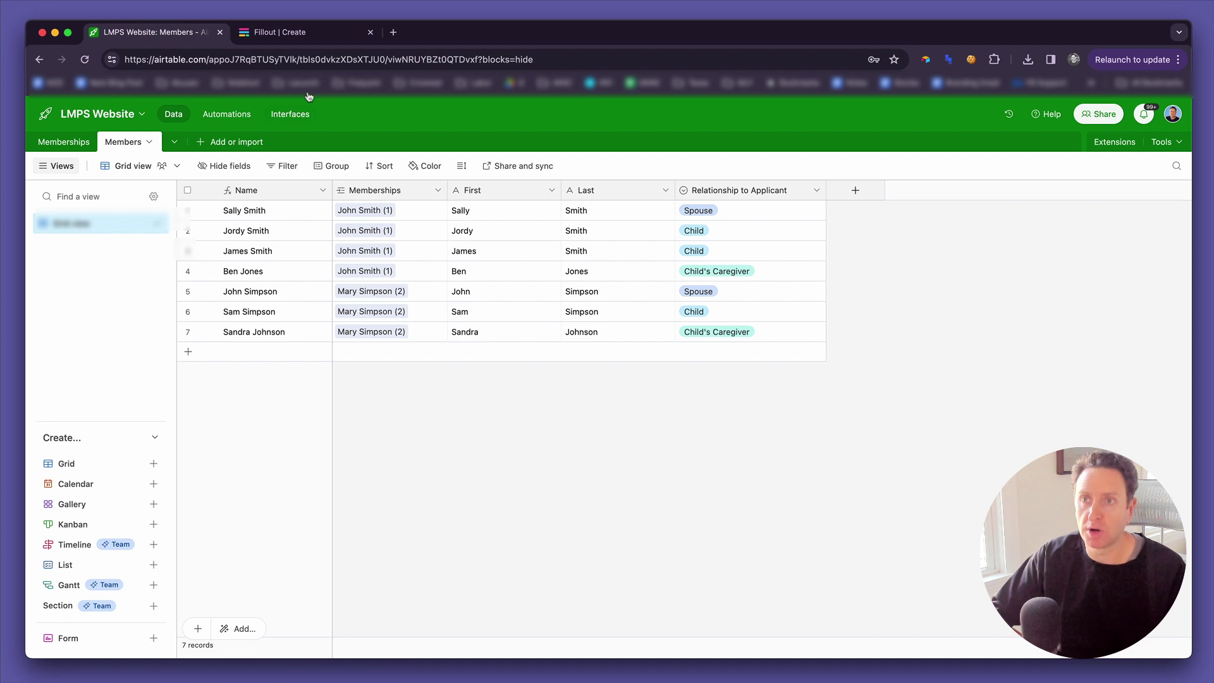
Start a new Airtable-connected form in Fillout using the Charcoal theme.
left_click(306, 34)
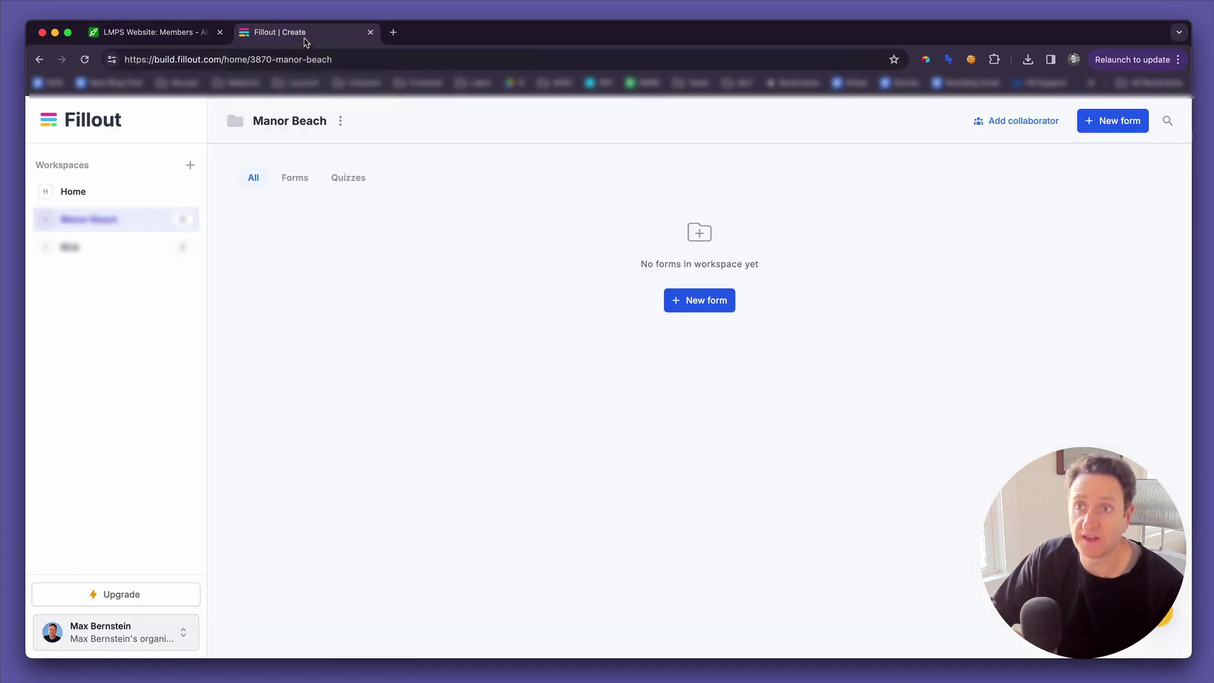
left_click(710, 302)
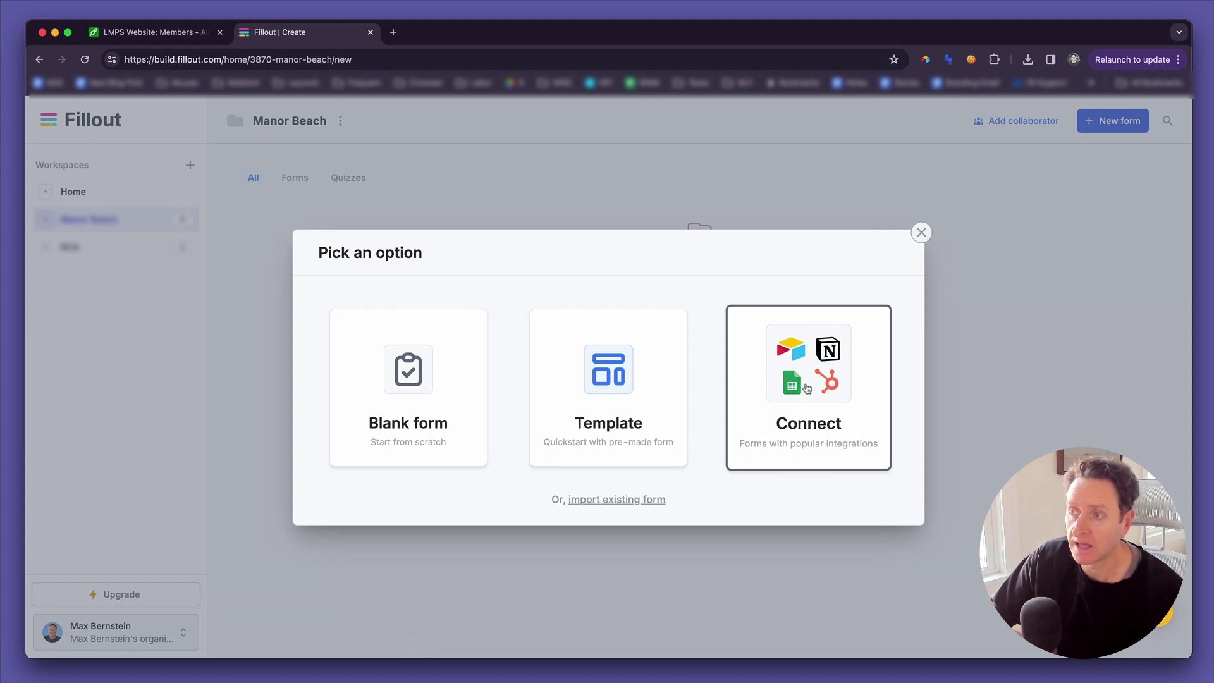
left_click(808, 388)
left_click(425, 353)
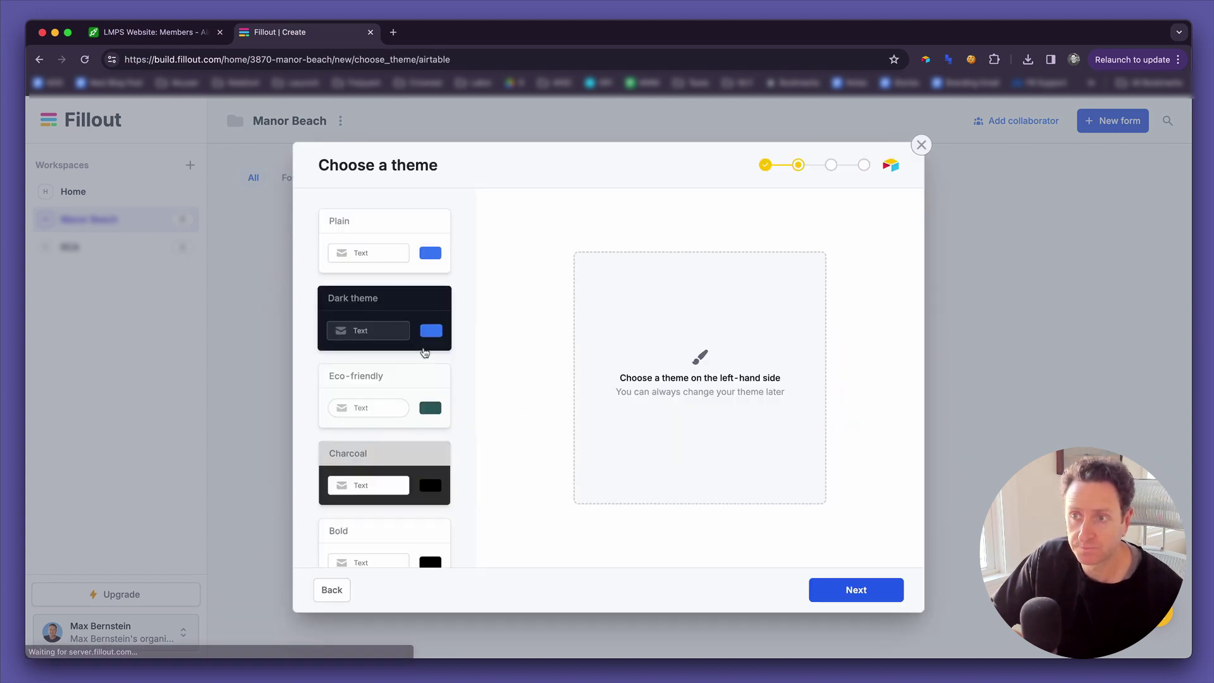
scroll(421, 379, "down", 5)
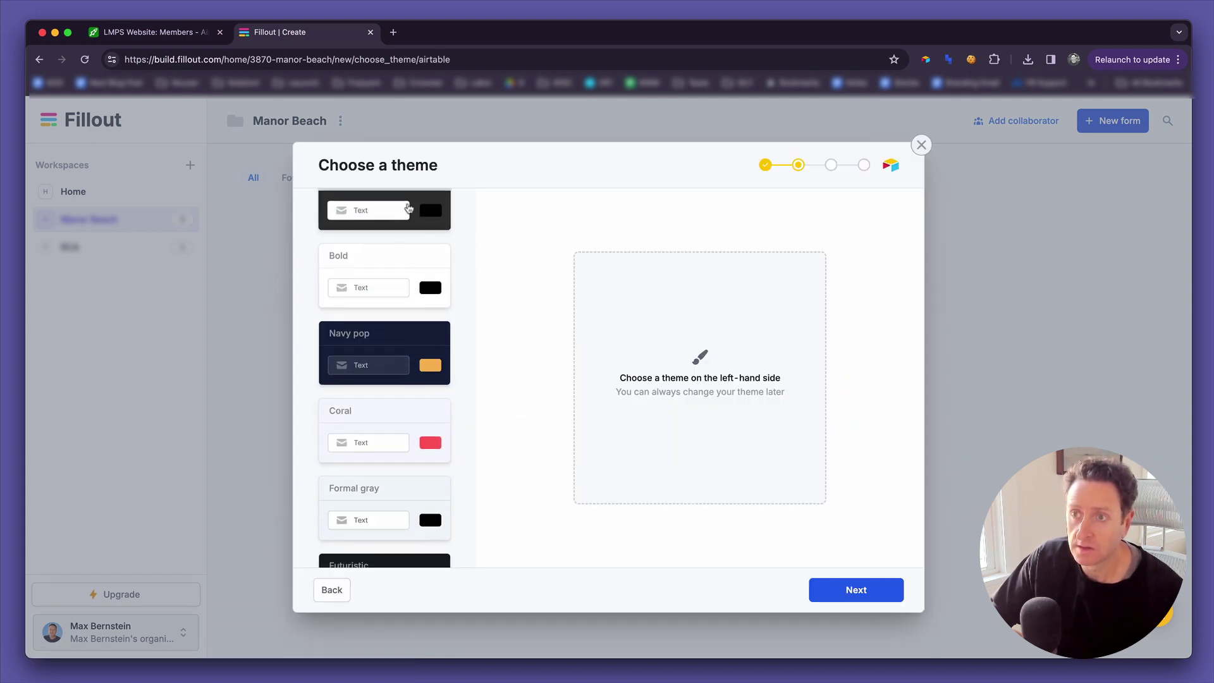
scroll(409, 209, "up", 2)
left_click(392, 236)
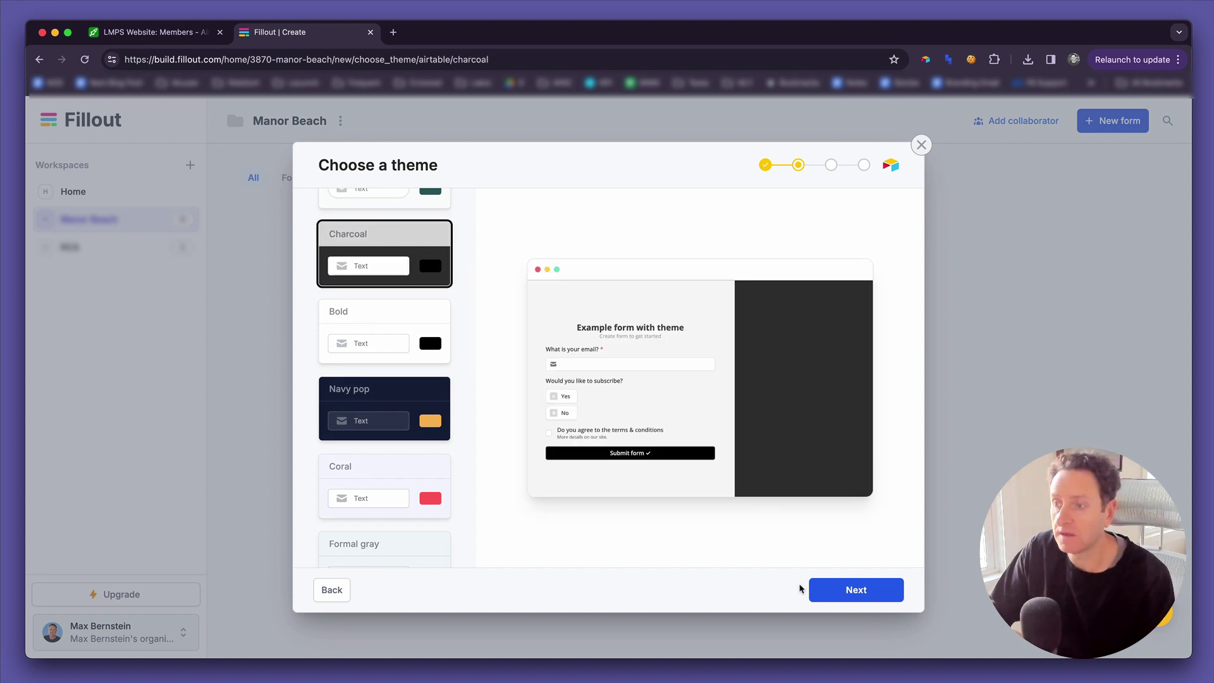
left_click(825, 590)
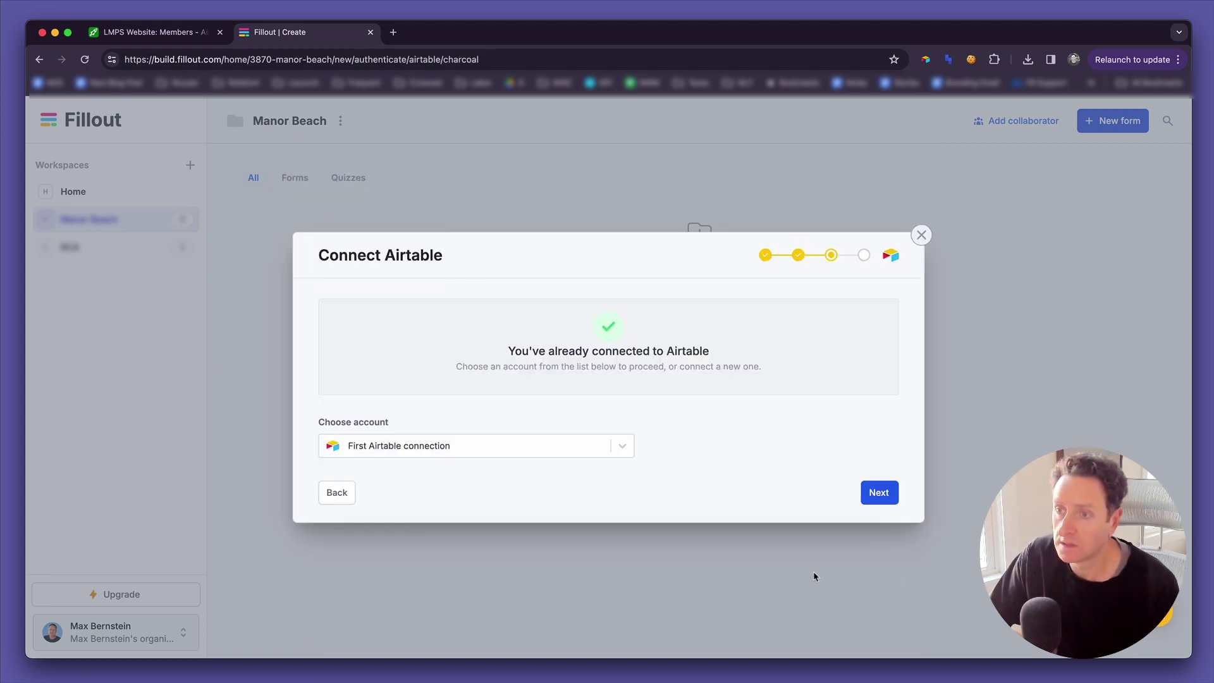
Connect the form to the Beach account's LMPS Website base, Memberships table, and begin naming it.
left_click(615, 448)
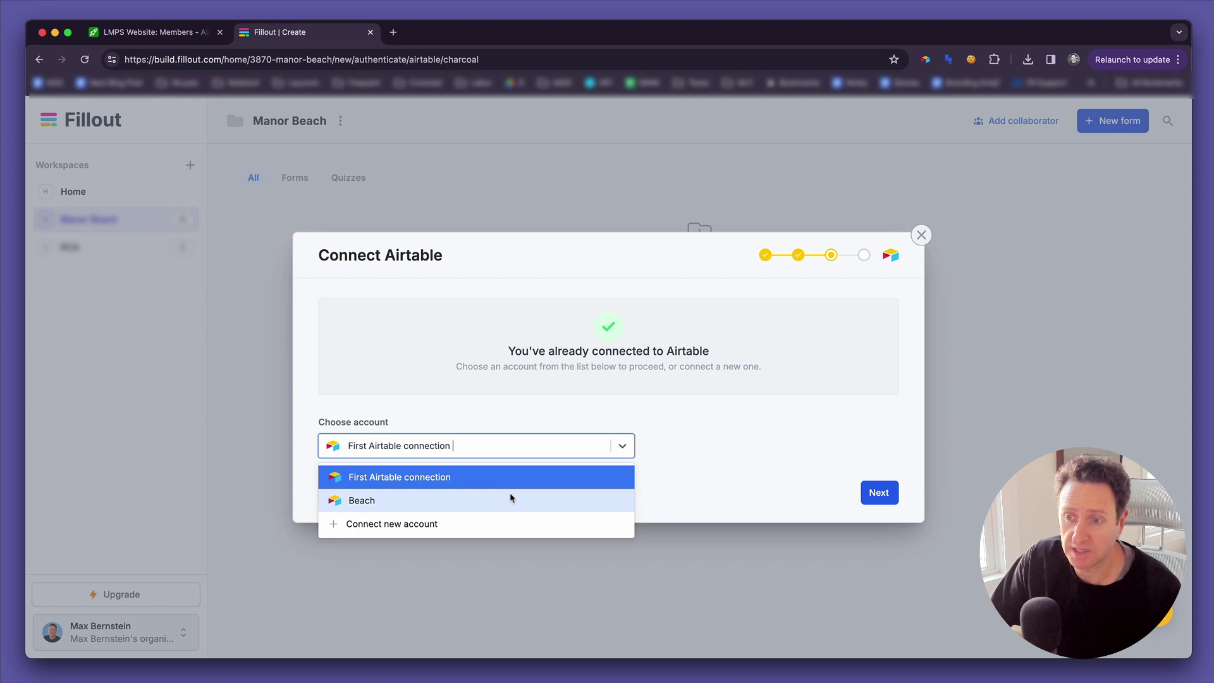
left_click(485, 505)
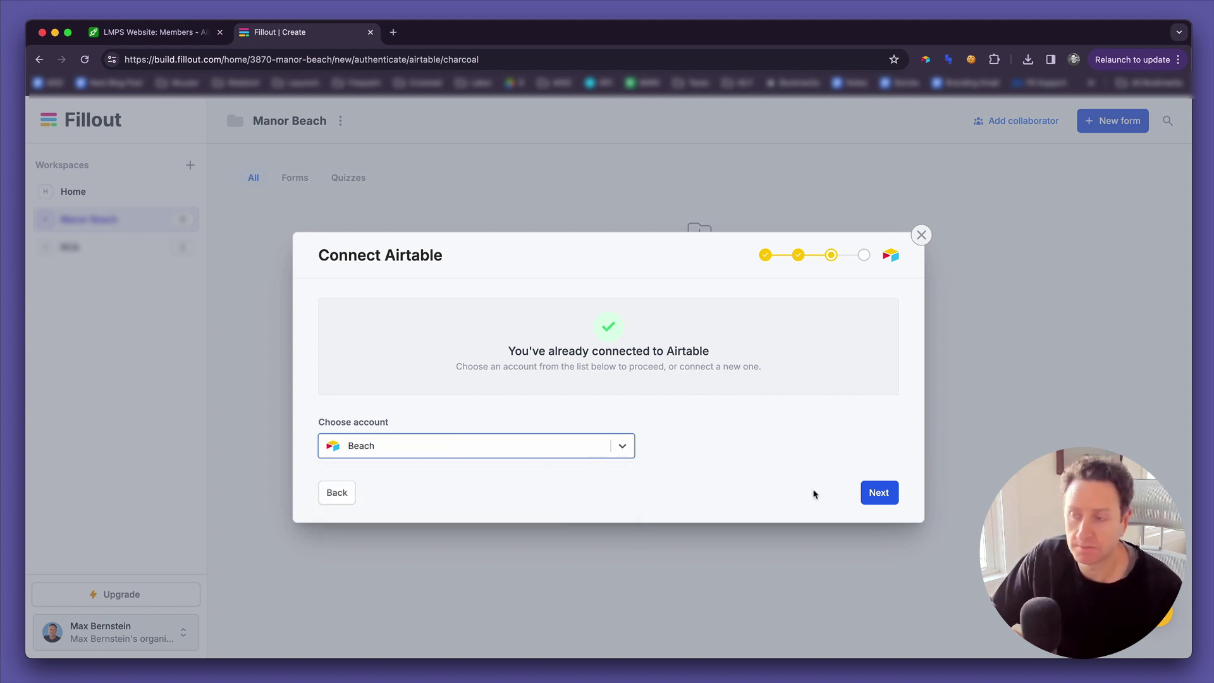
left_click(879, 493)
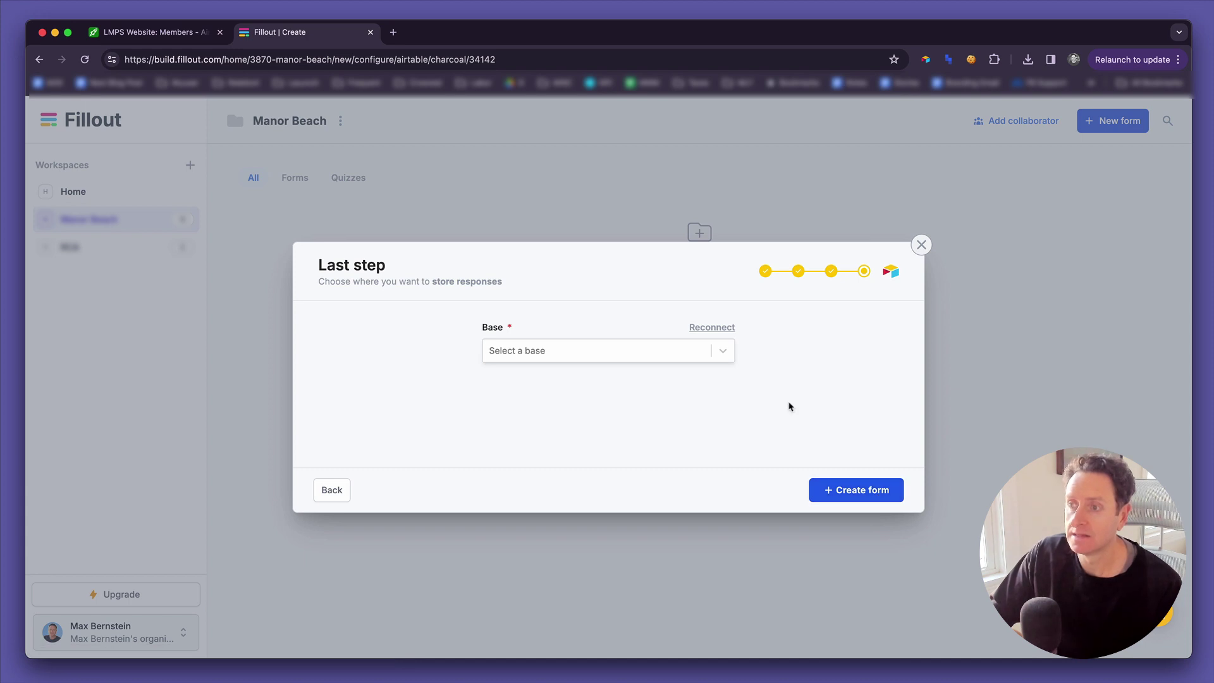
left_click(721, 355)
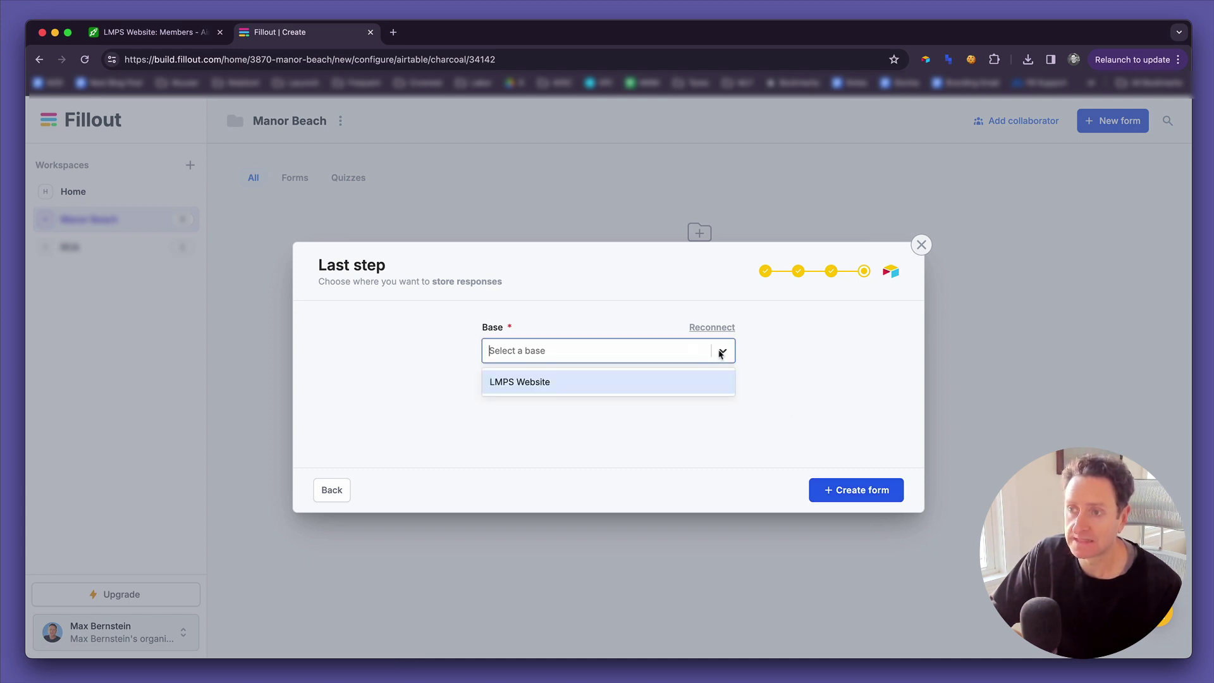
left_click(614, 381)
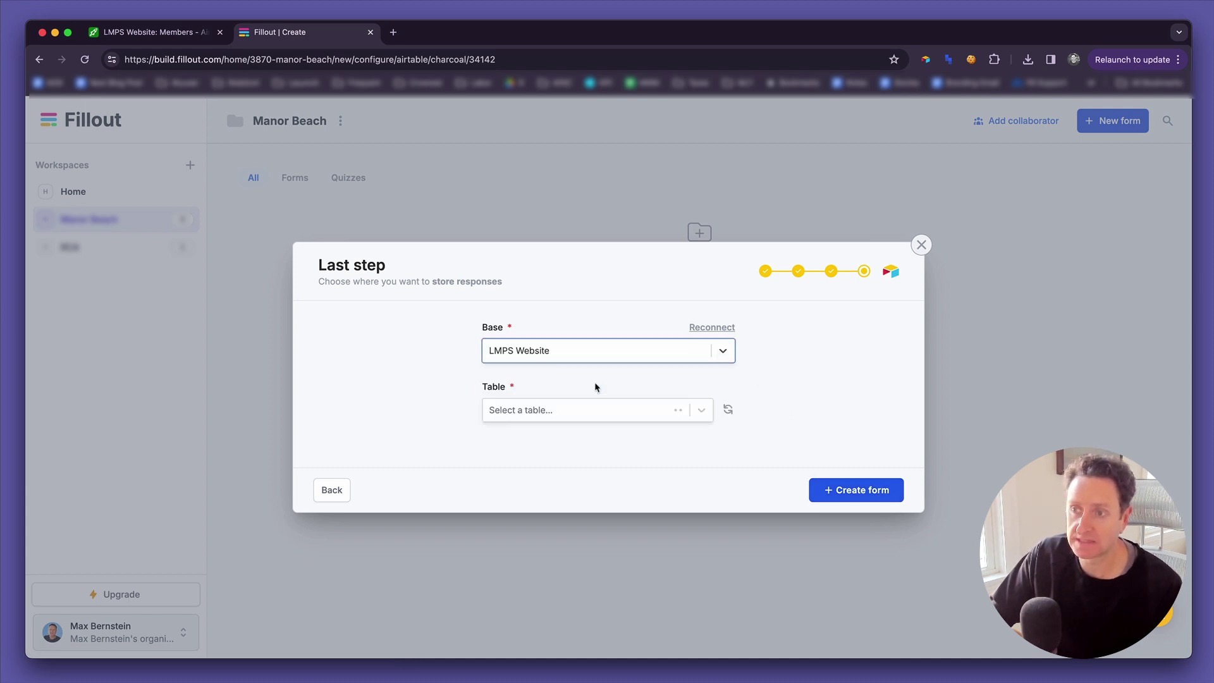
left_click(702, 411)
left_click(618, 444)
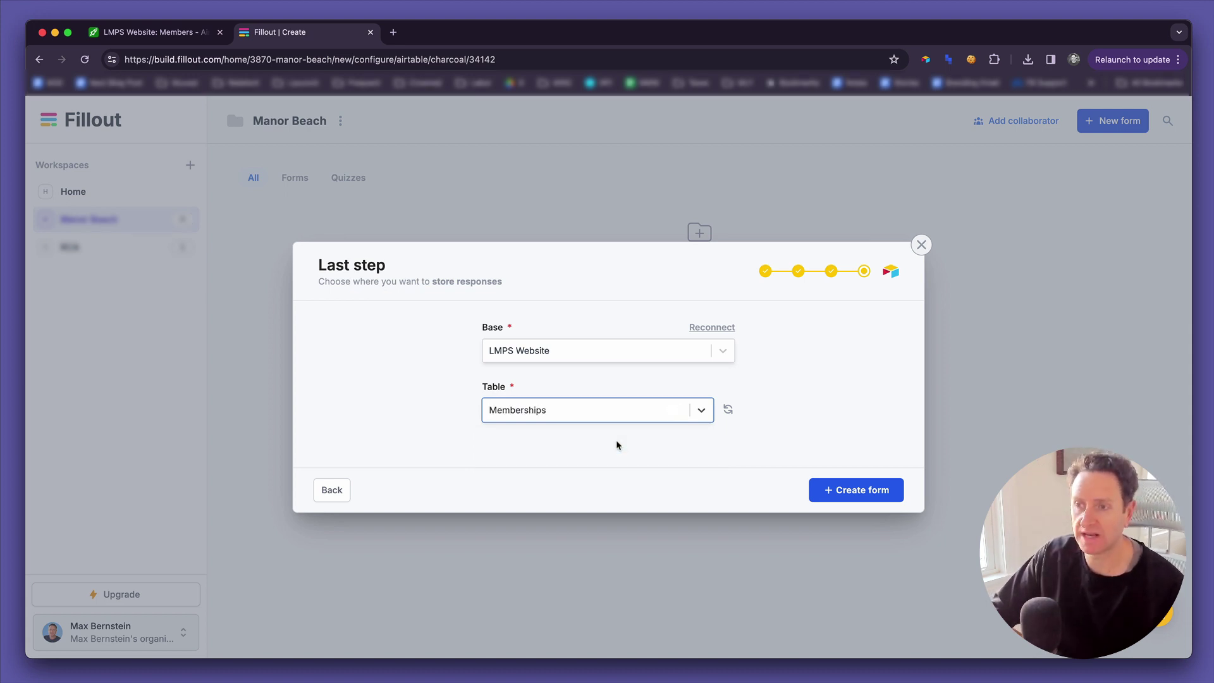
left_click(848, 492)
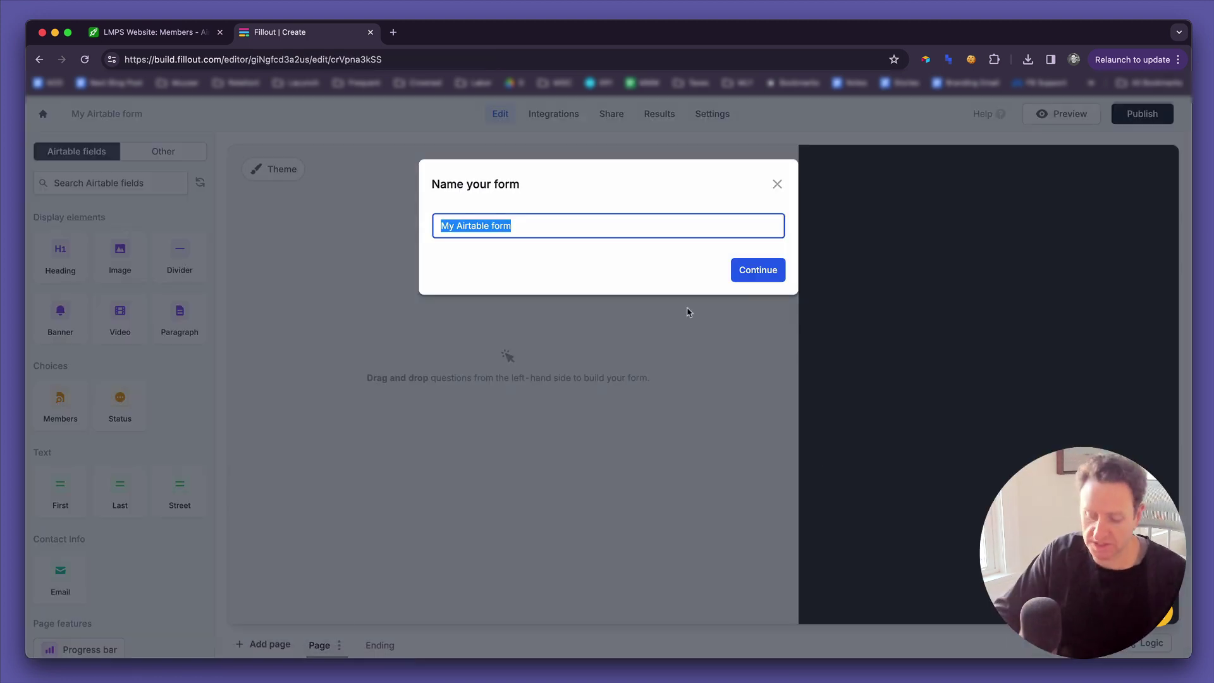
type("B")
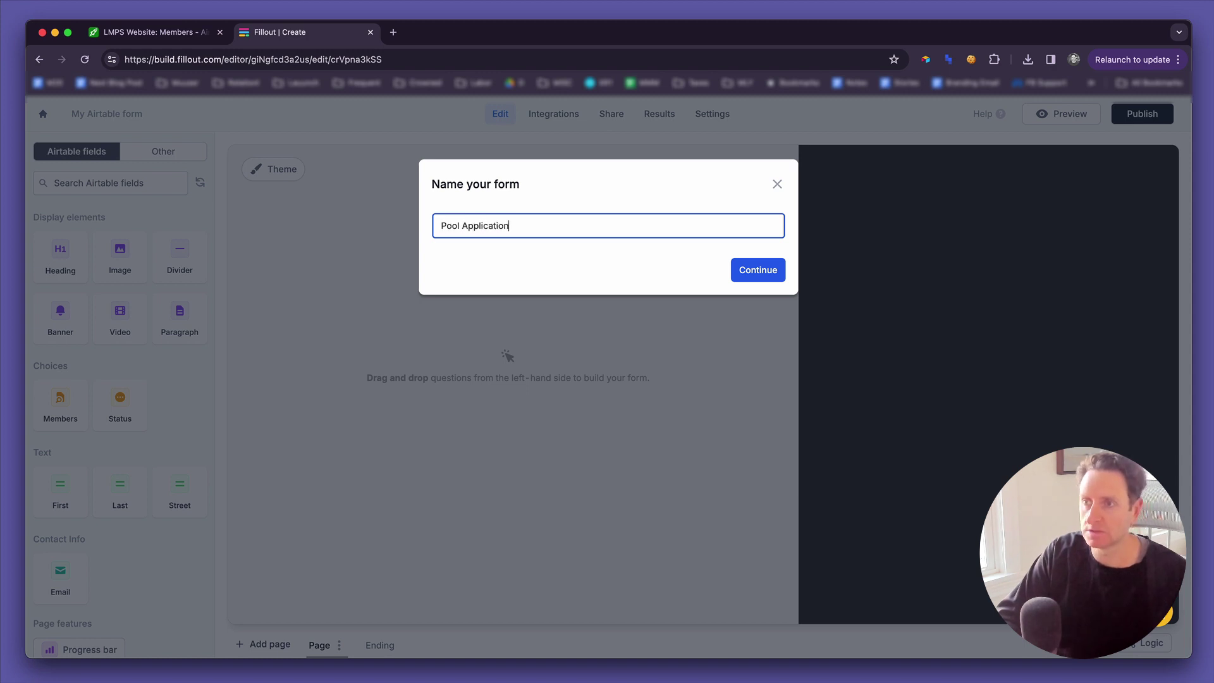
Confirm the Pool Application name and add First, Last, Email and Street fields.
left_click(778, 274)
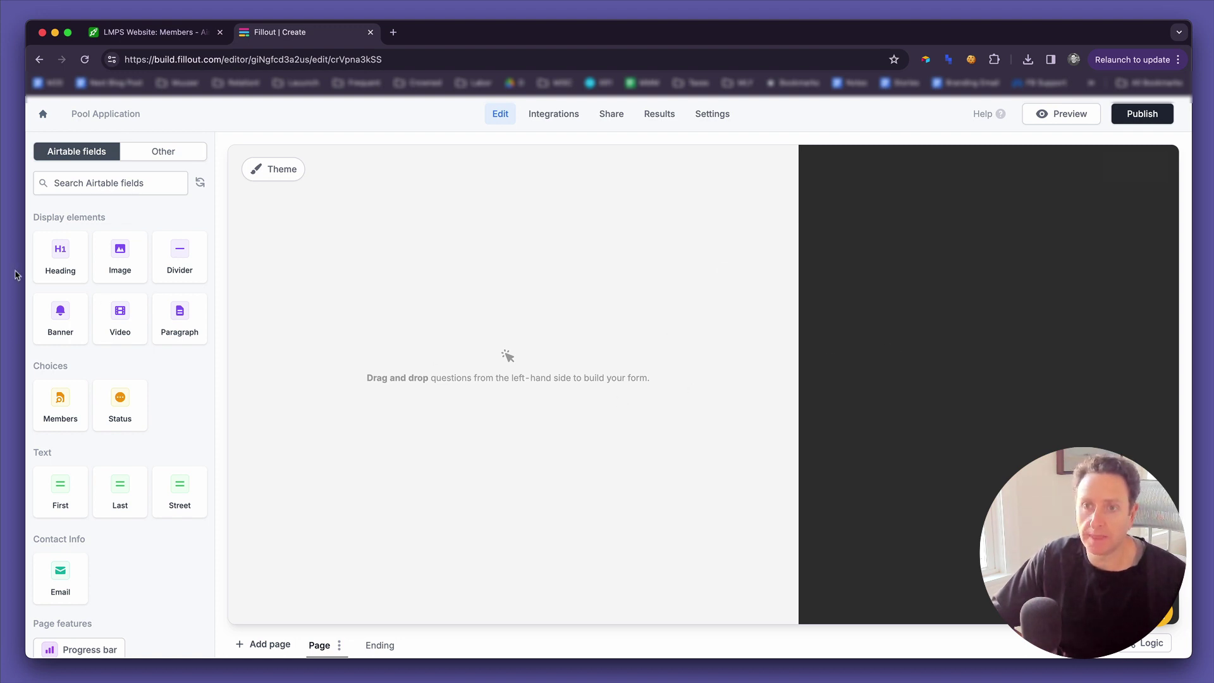
left_click_drag(56, 500, 303, 405)
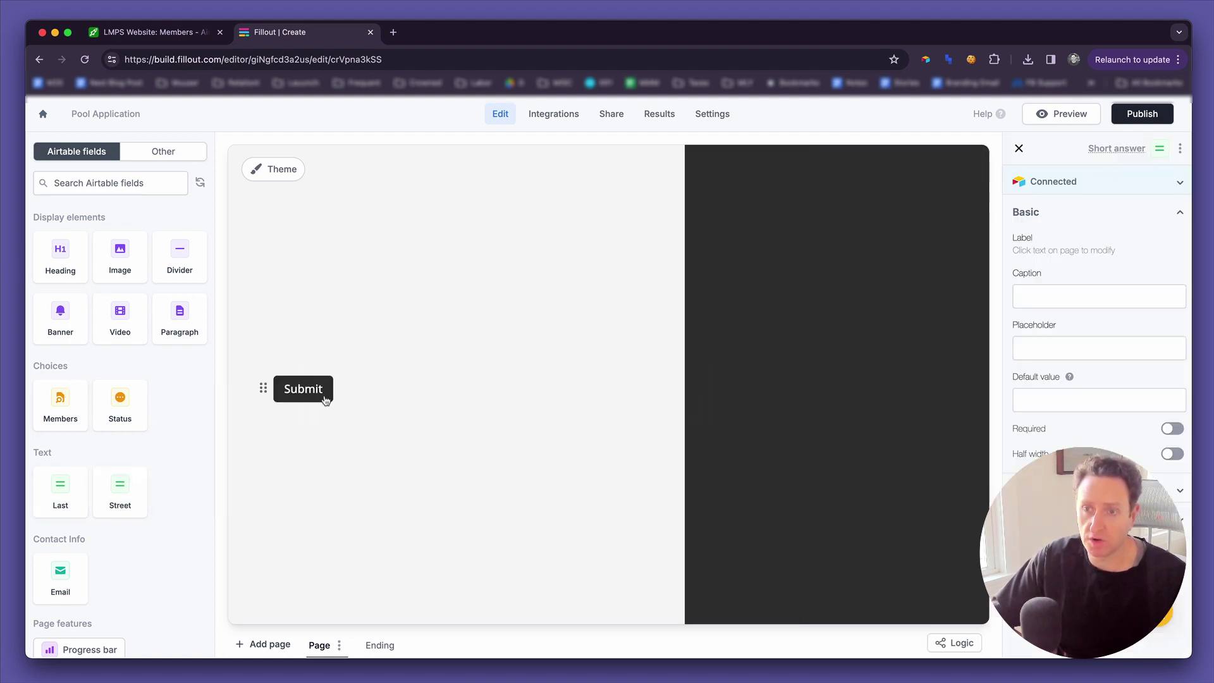
left_click_drag(60, 502, 316, 467)
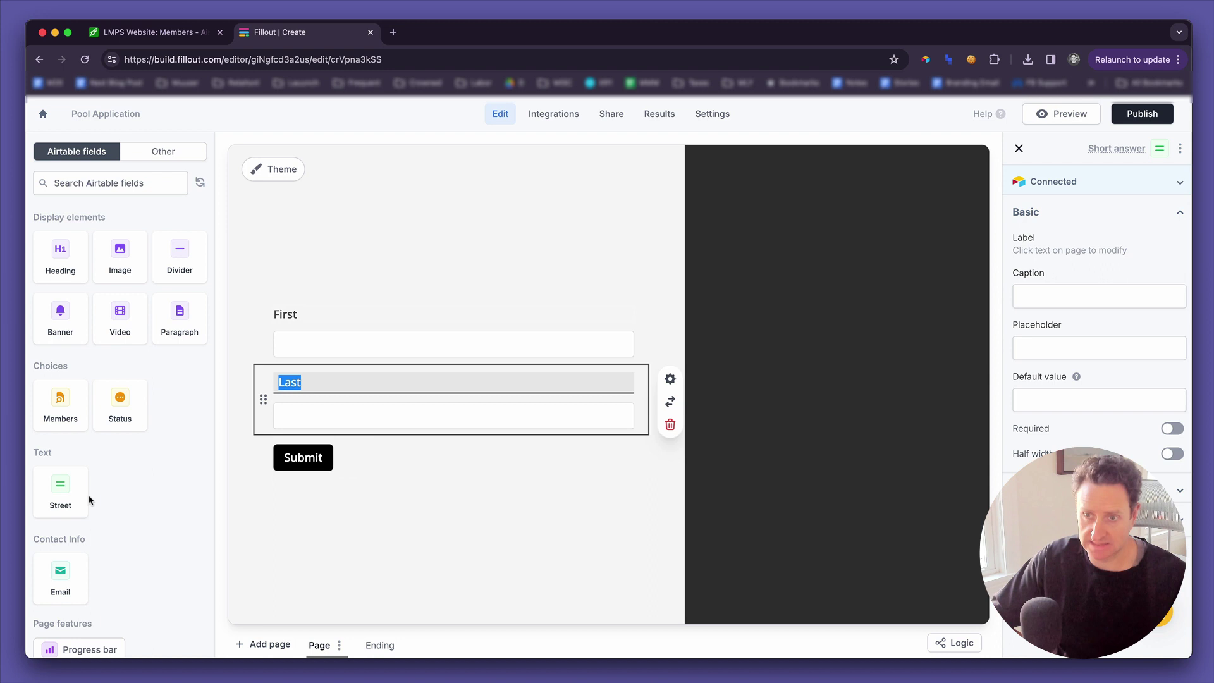
left_click_drag(61, 502, 325, 478)
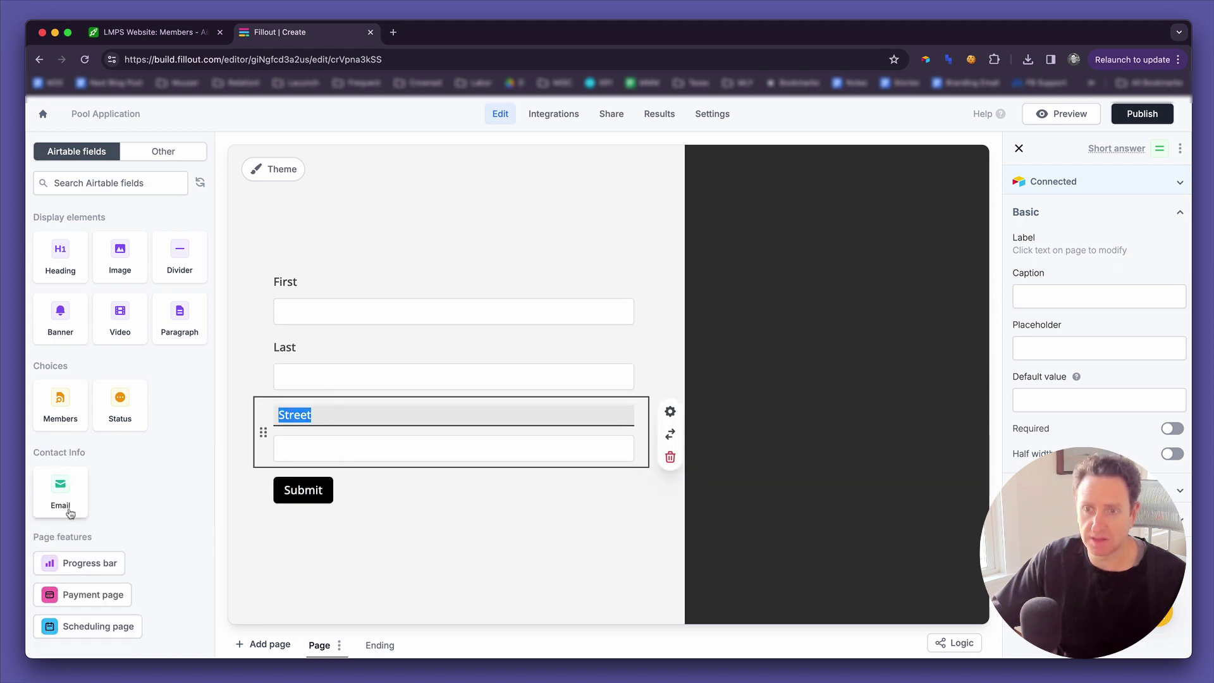
left_click_drag(63, 496, 339, 420)
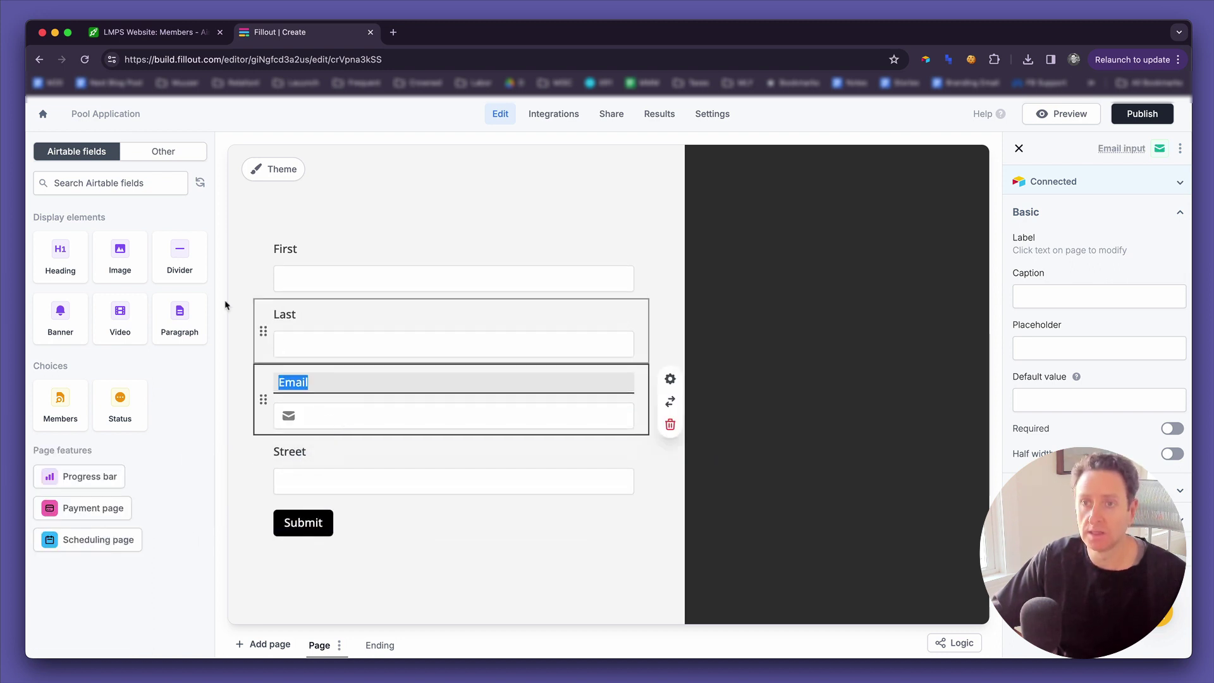
Add the heading 'Submit your beach application' above First and a Members field below Street.
left_click_drag(80, 264, 319, 264)
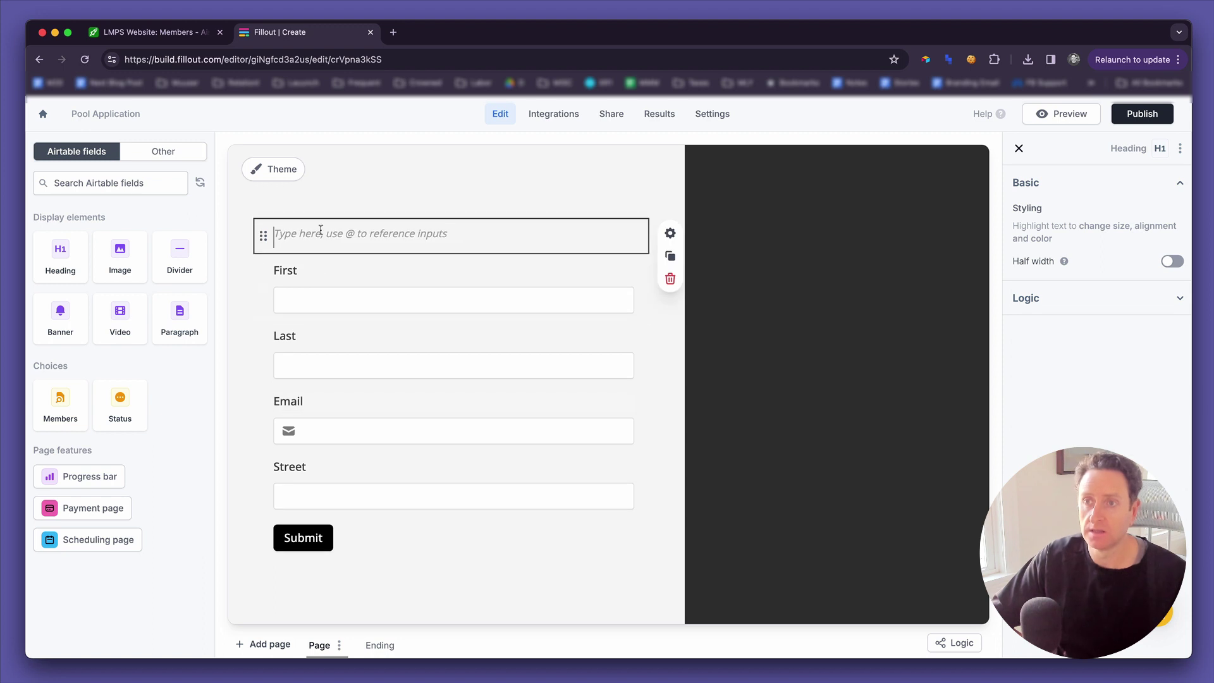
type("Submit")
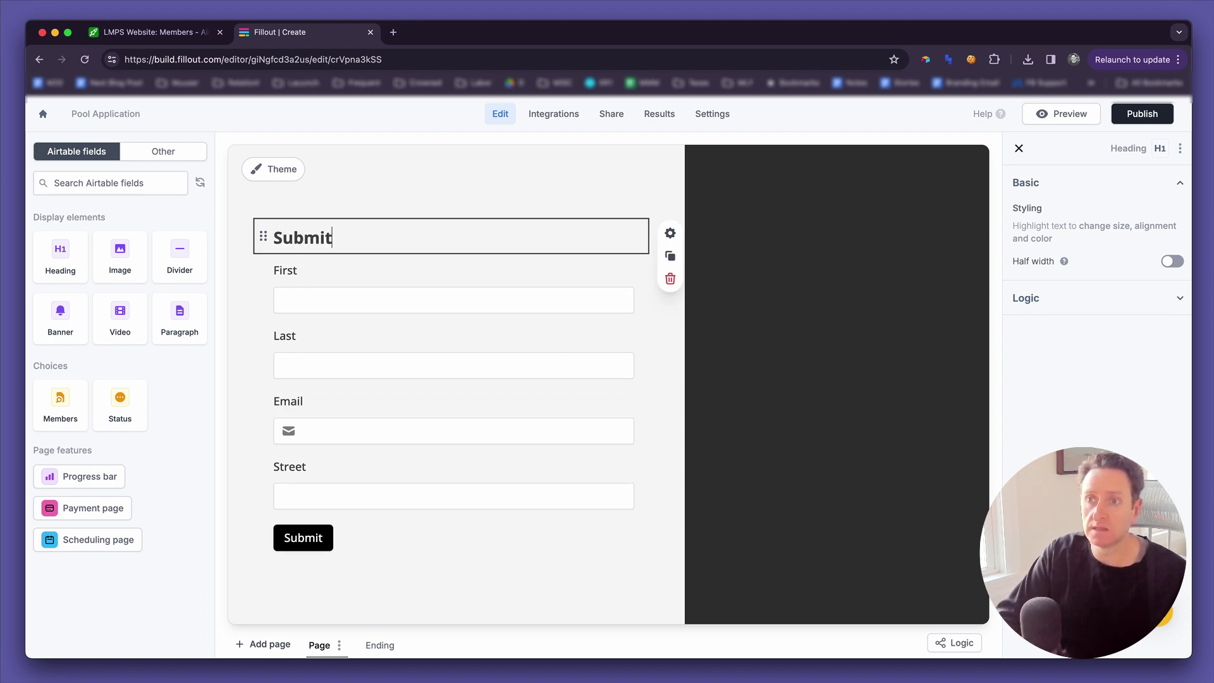
type(" your beach application")
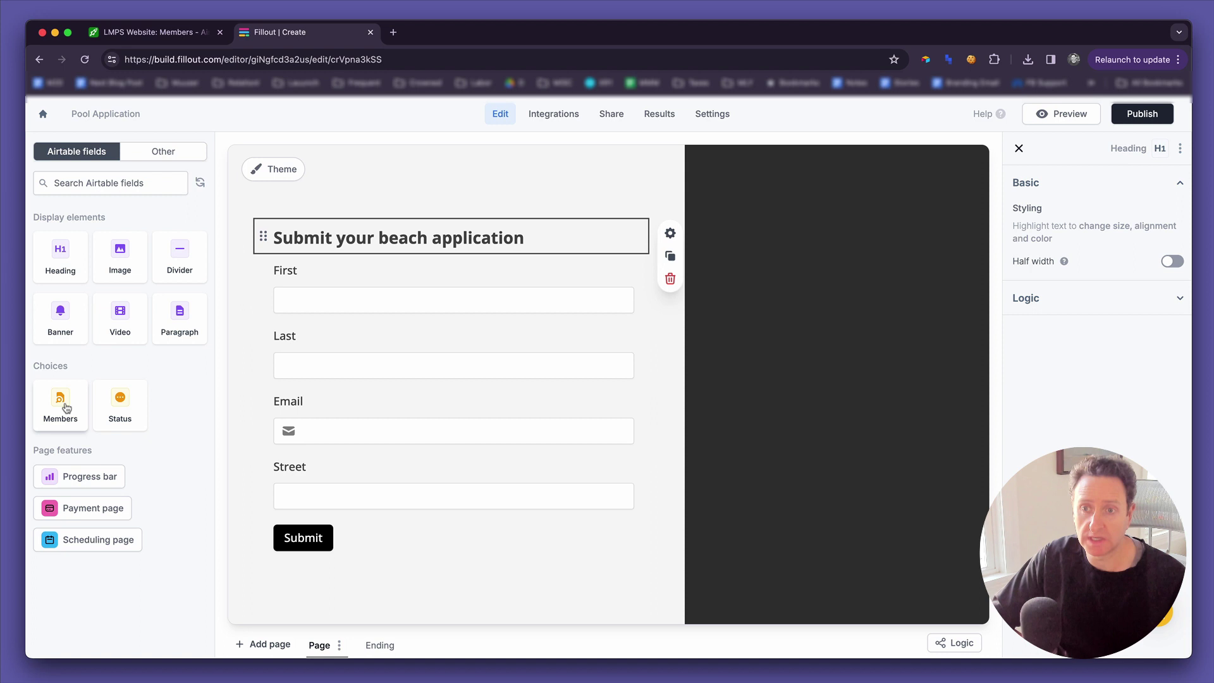
left_click_drag(62, 407, 317, 506)
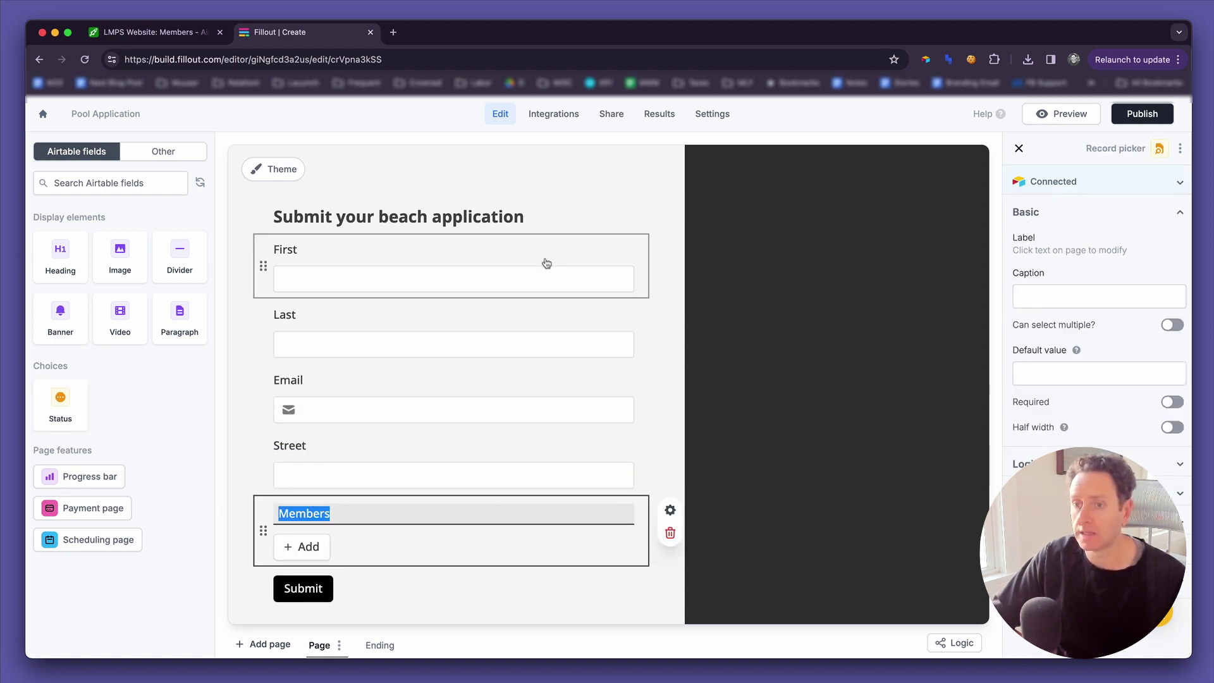
Turn on 'Can create new records?' and 'Only show new records?' for the Members picker.
left_click(599, 555)
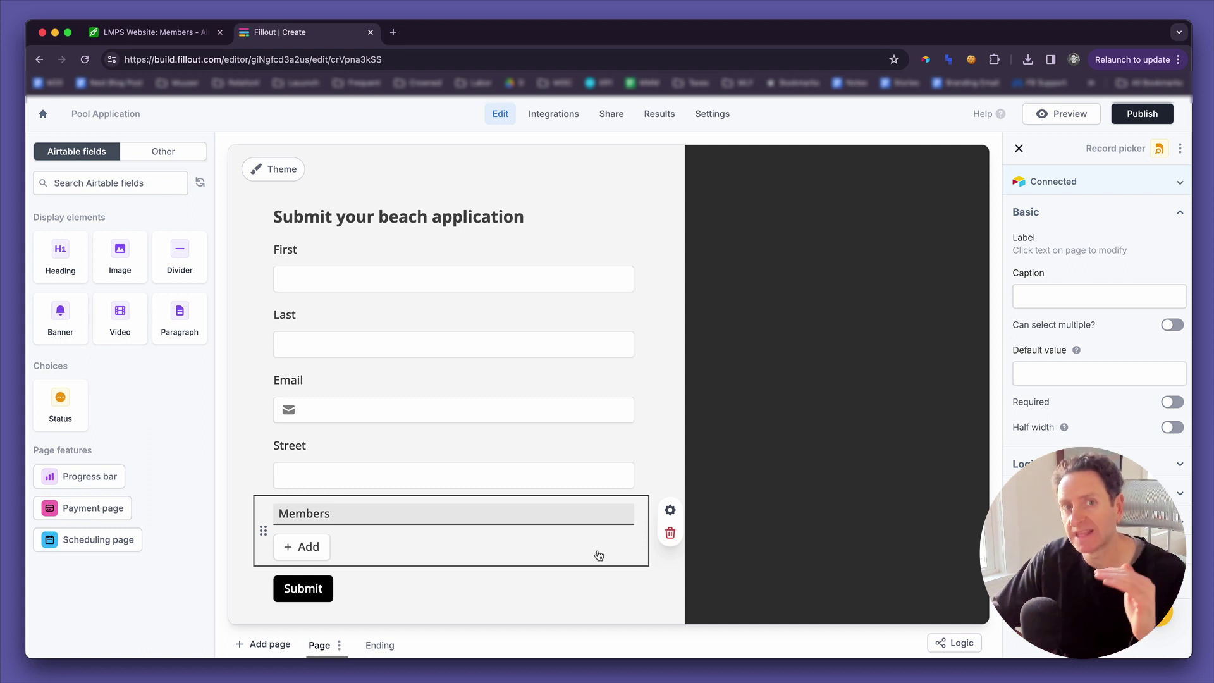
left_click(662, 565)
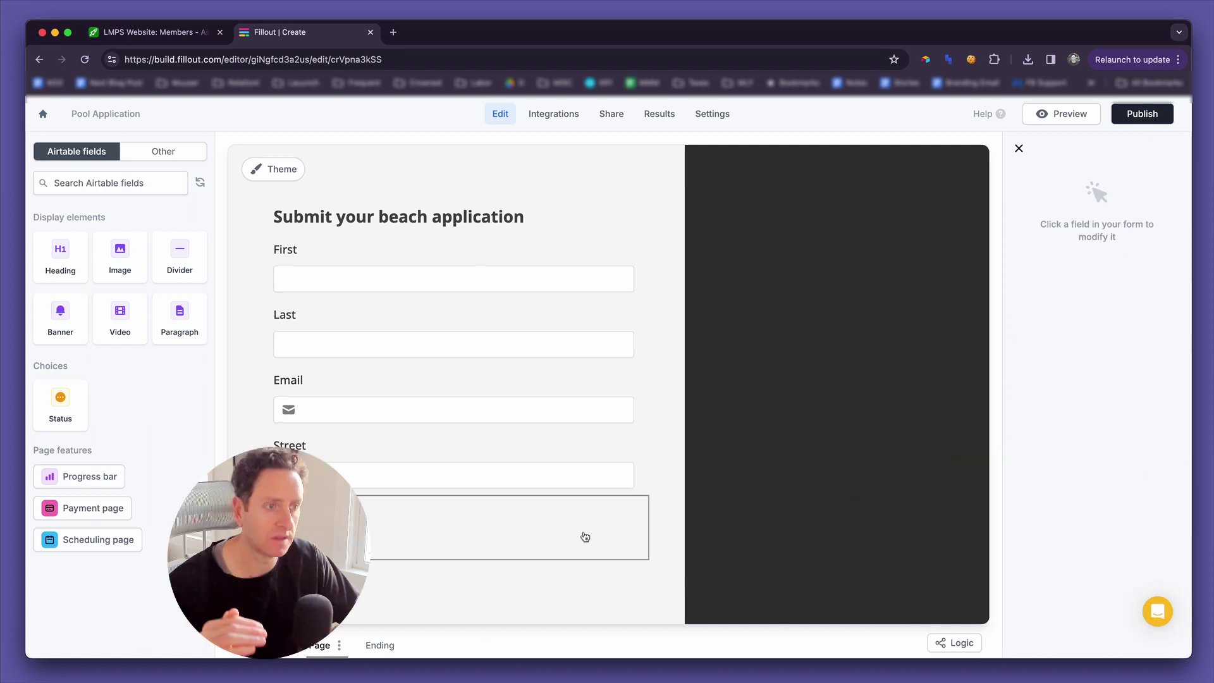
left_click(583, 534)
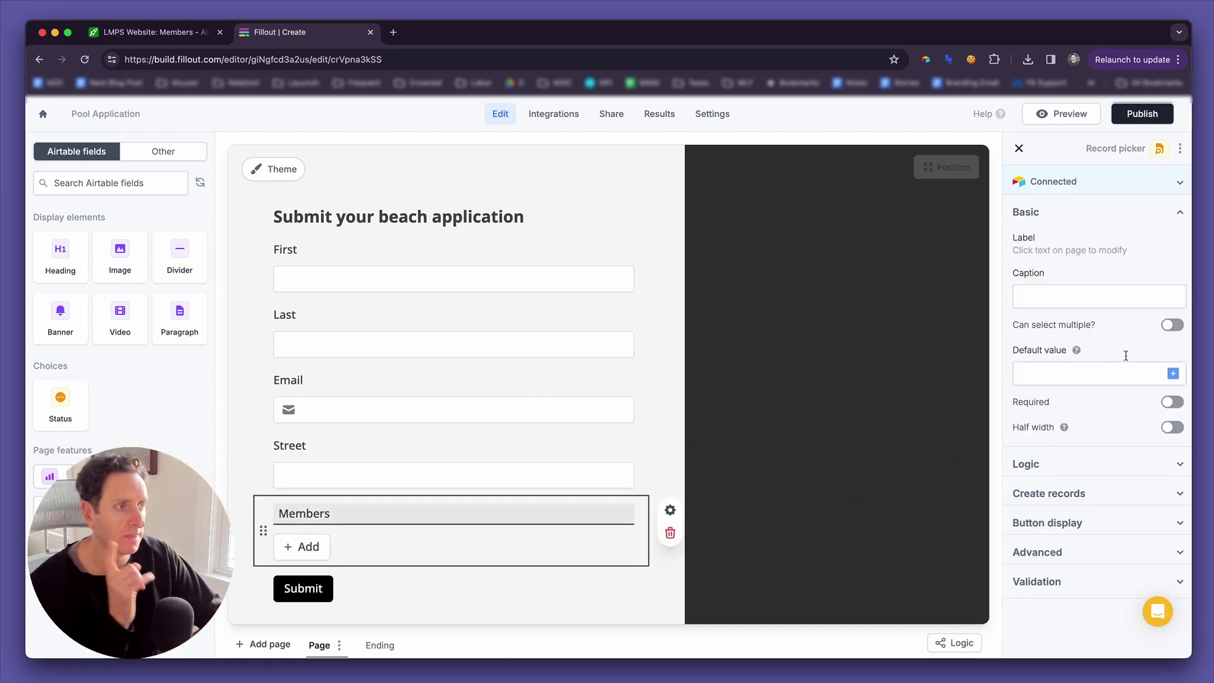
left_click(1083, 497)
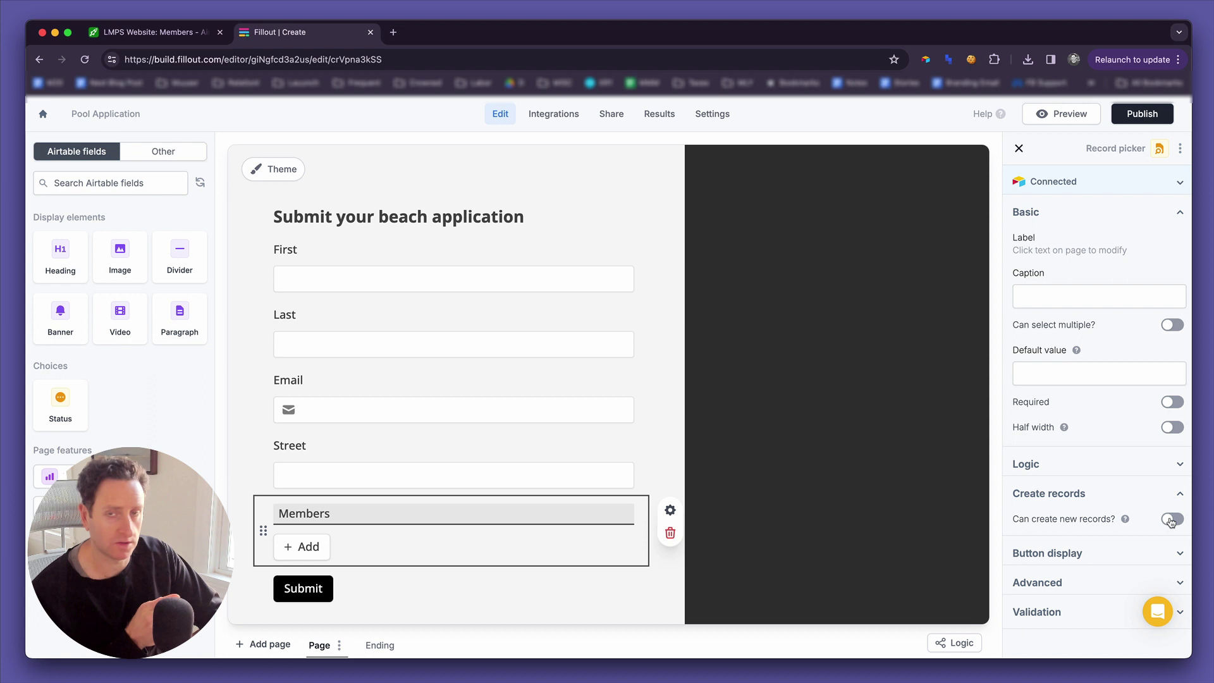
left_click(1171, 520)
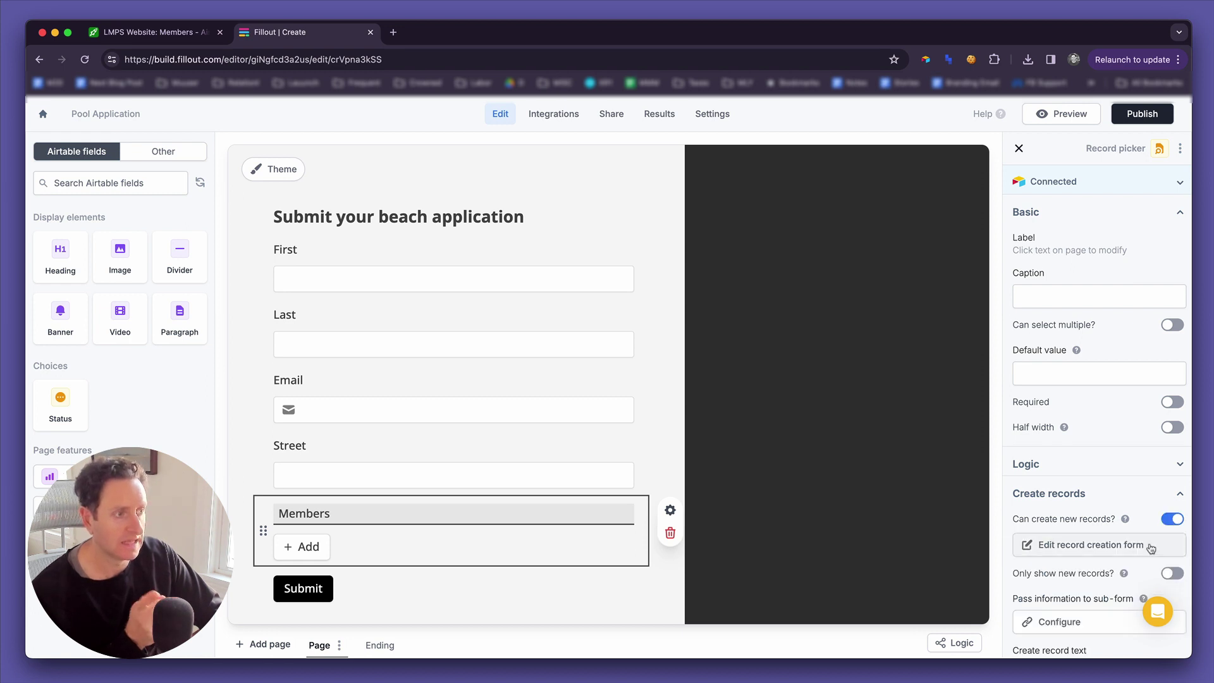
scroll(1151, 549, "down", 3)
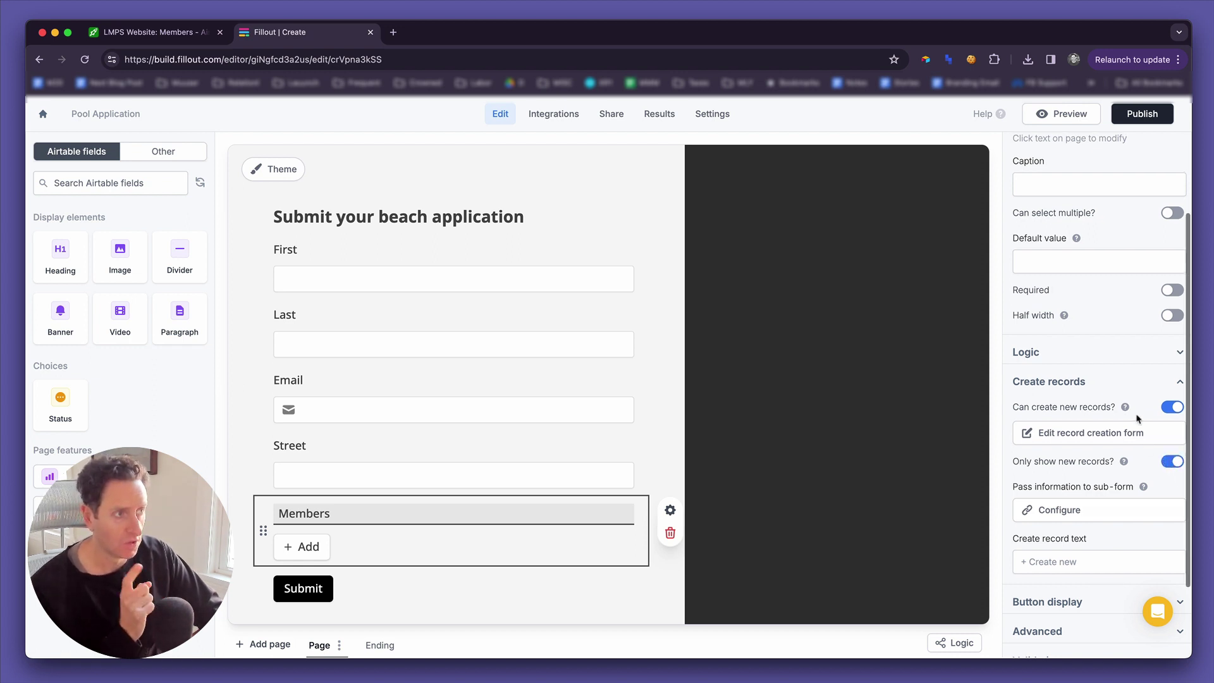
scroll(1138, 418, "up", 3)
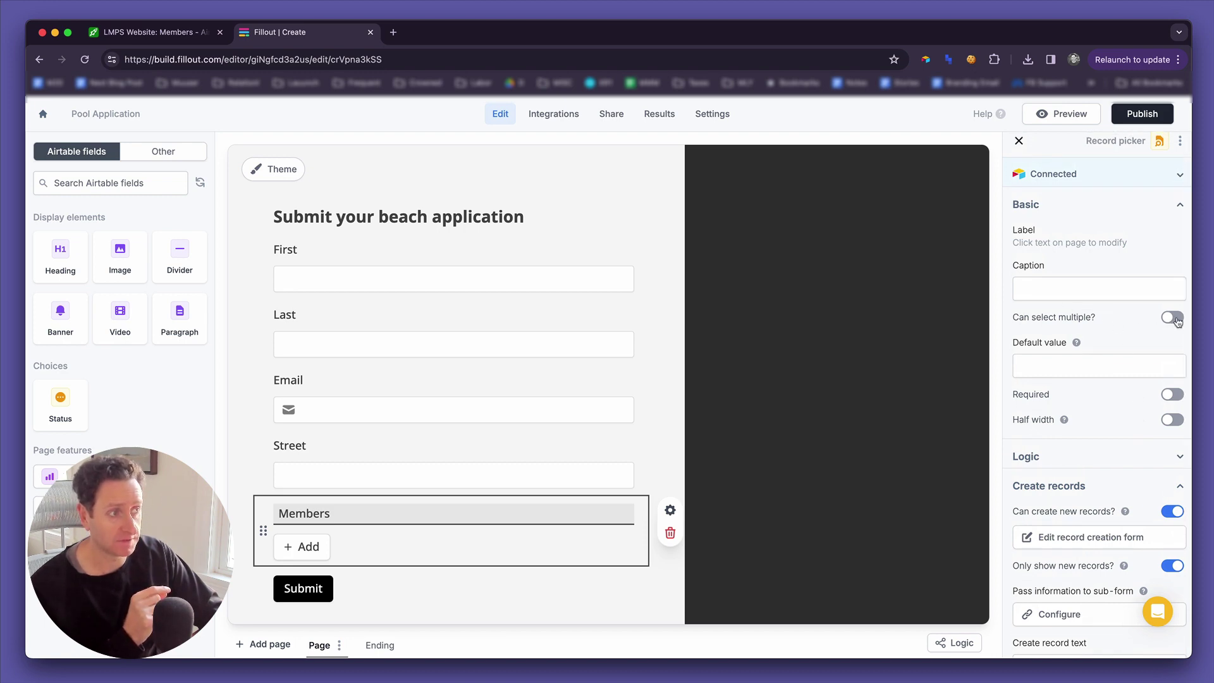
scroll(1141, 399, "down", 5)
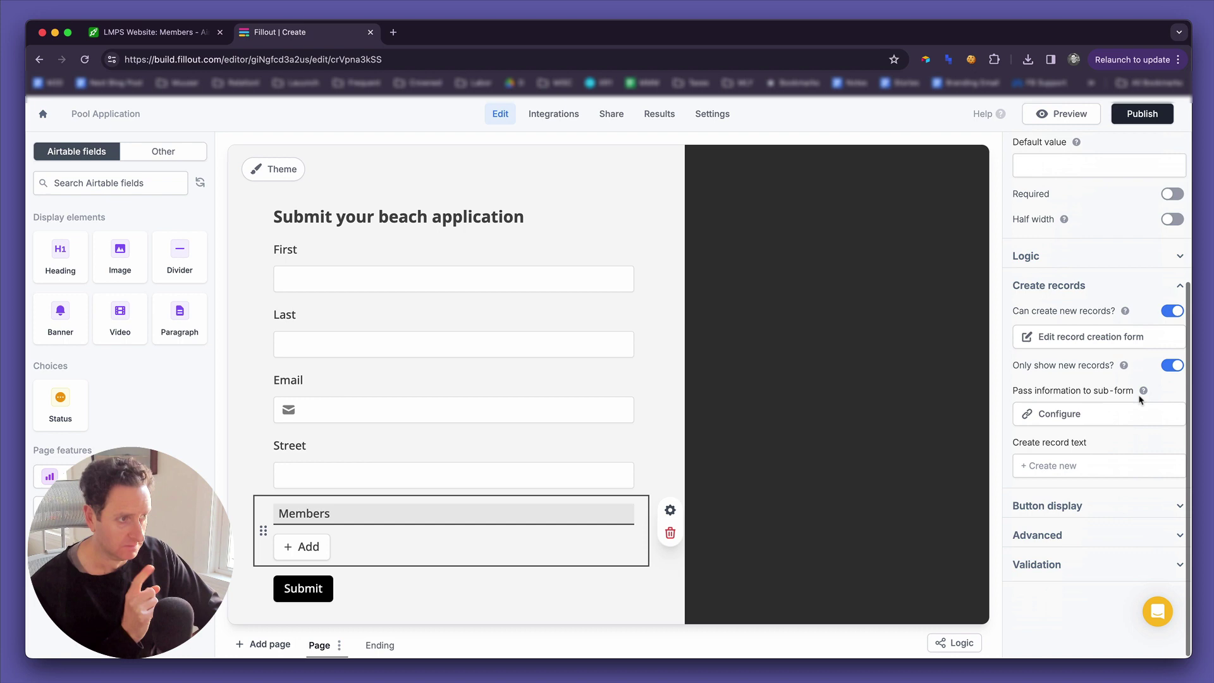
Add an empty heading above First on the member creation sub-form and view its URL parameters settings.
left_click(1108, 342)
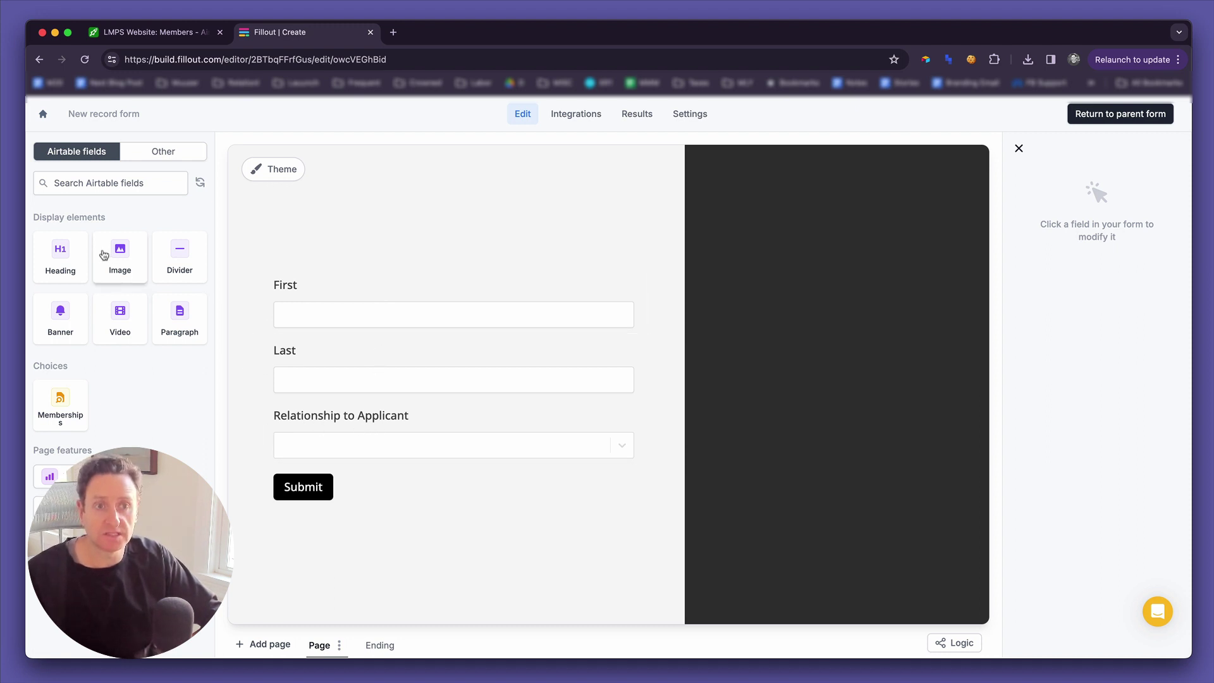
left_click_drag(76, 253, 300, 266)
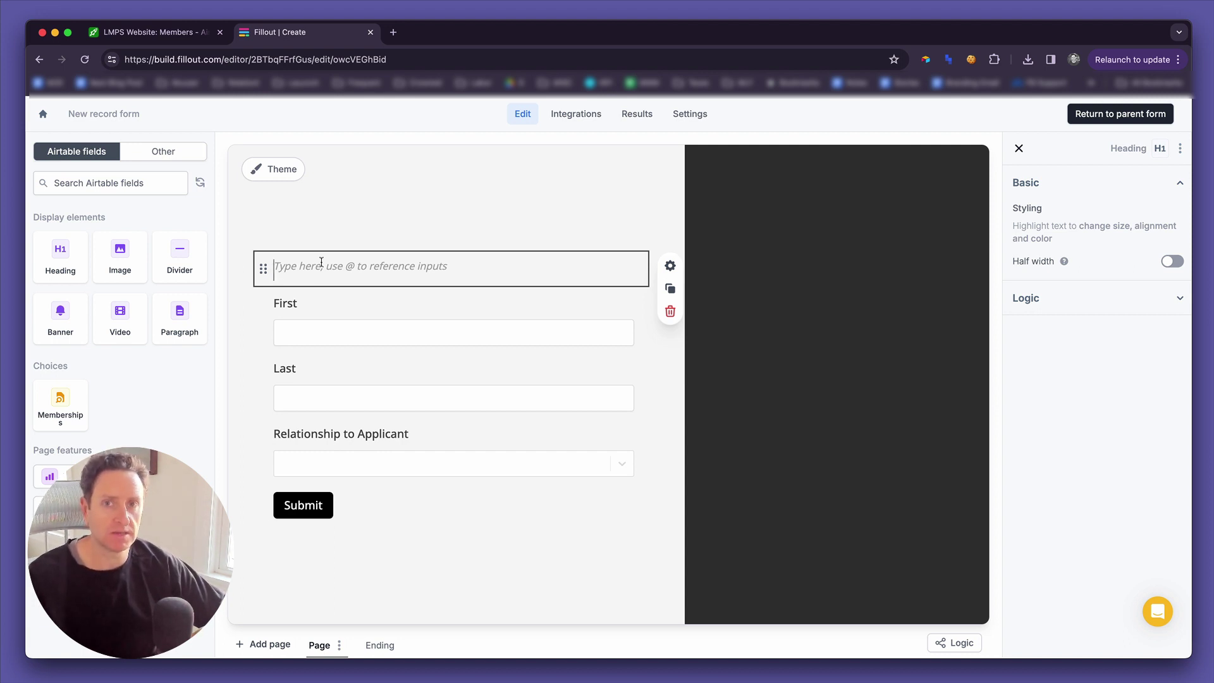
left_click(689, 116)
left_click(342, 275)
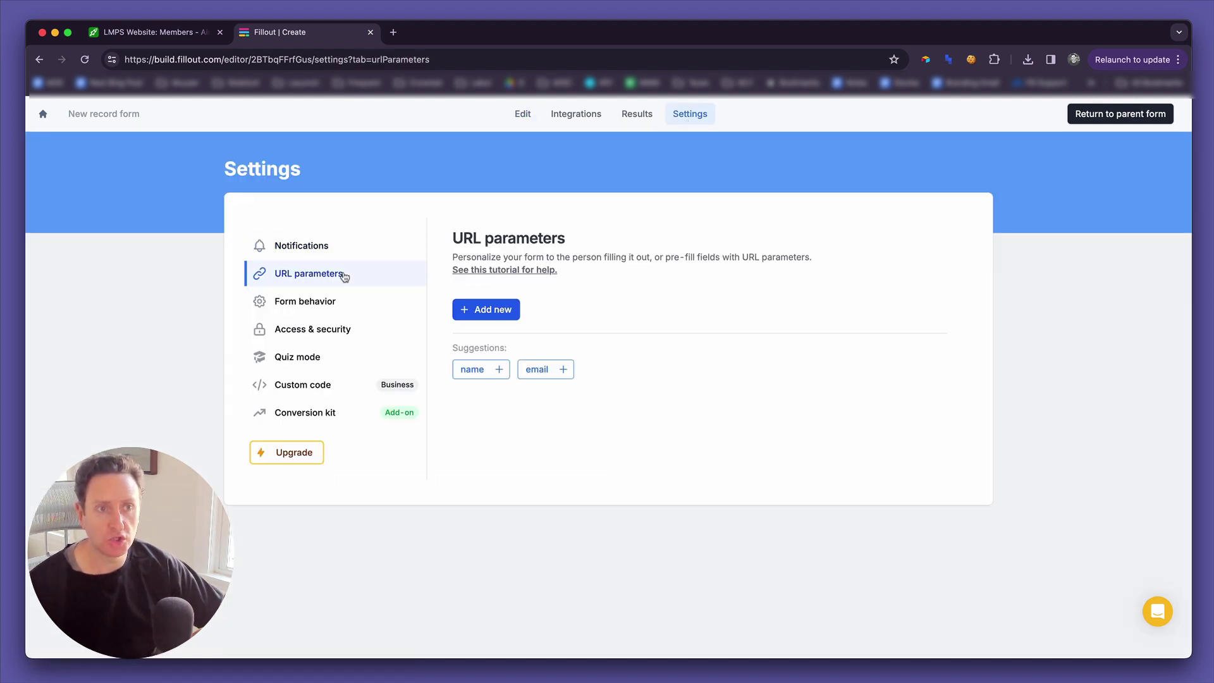
Add a family_name URL parameter to the member sub-form, then return to the Pool Application form.
left_click(495, 311)
left_click(485, 239)
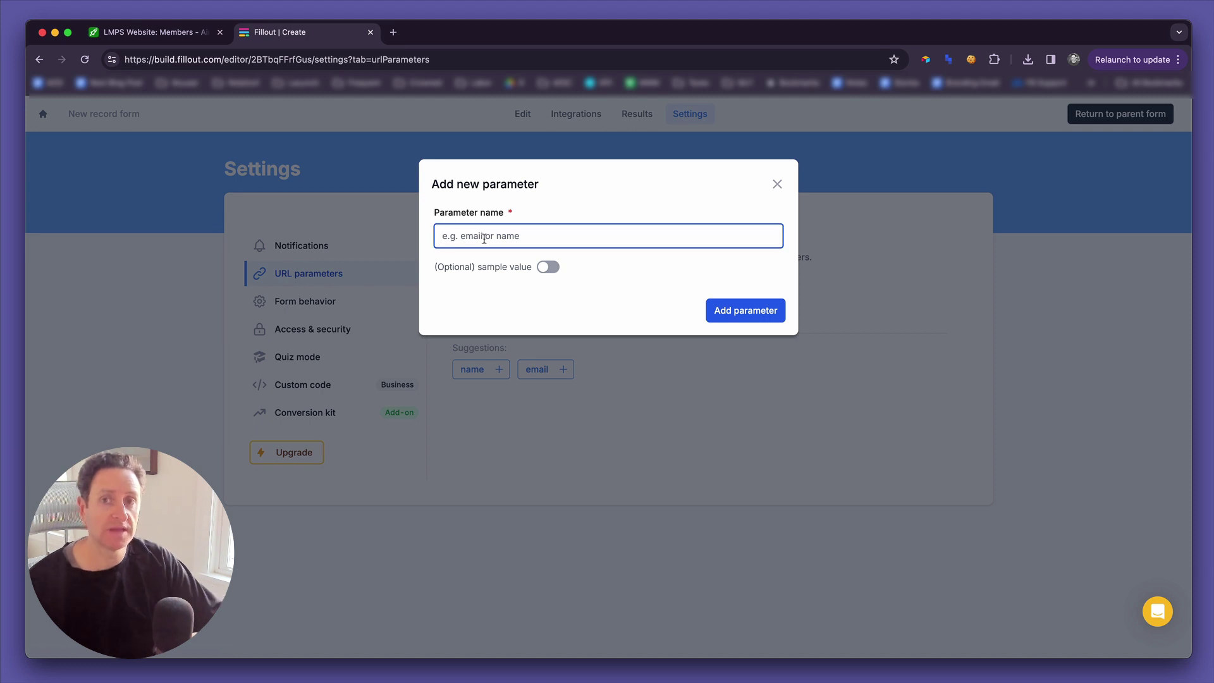
type("family_name")
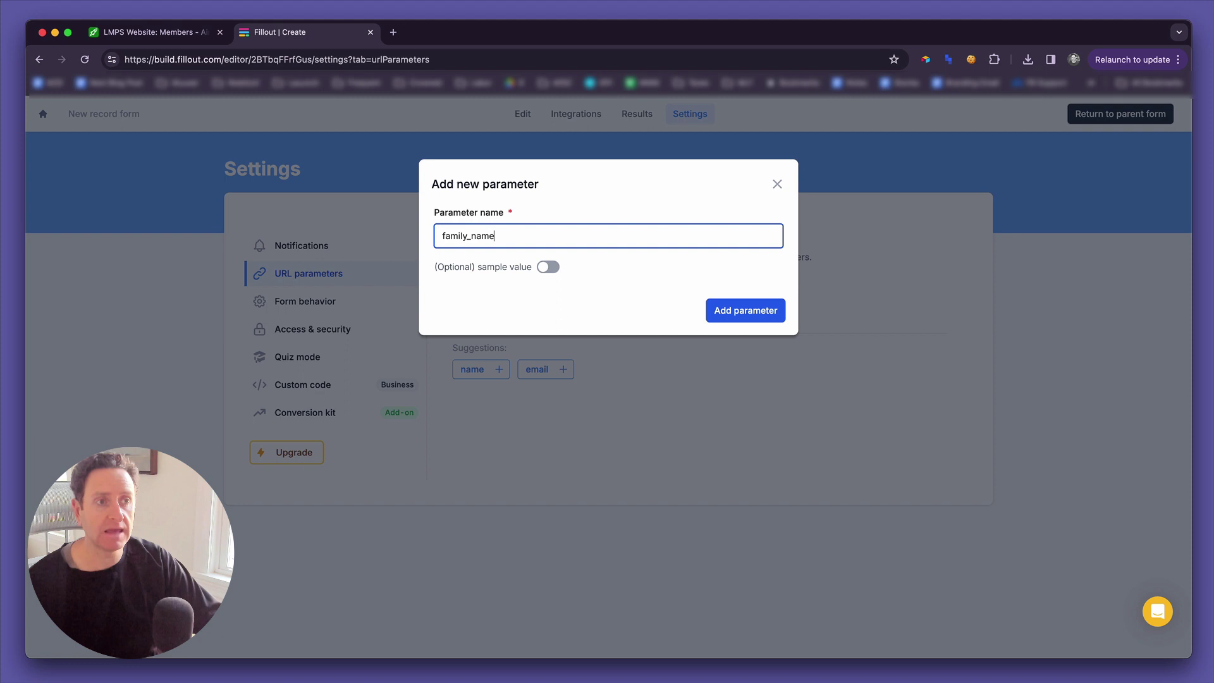
key("super+a")
left_click(760, 308)
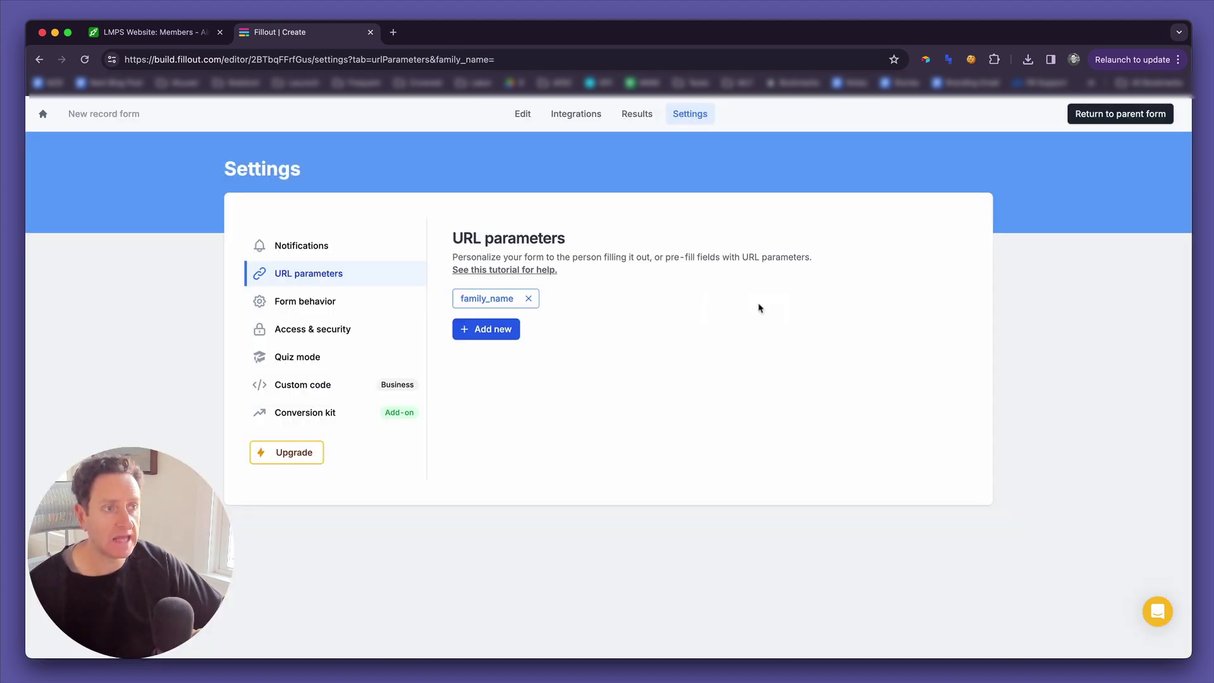
left_click(523, 114)
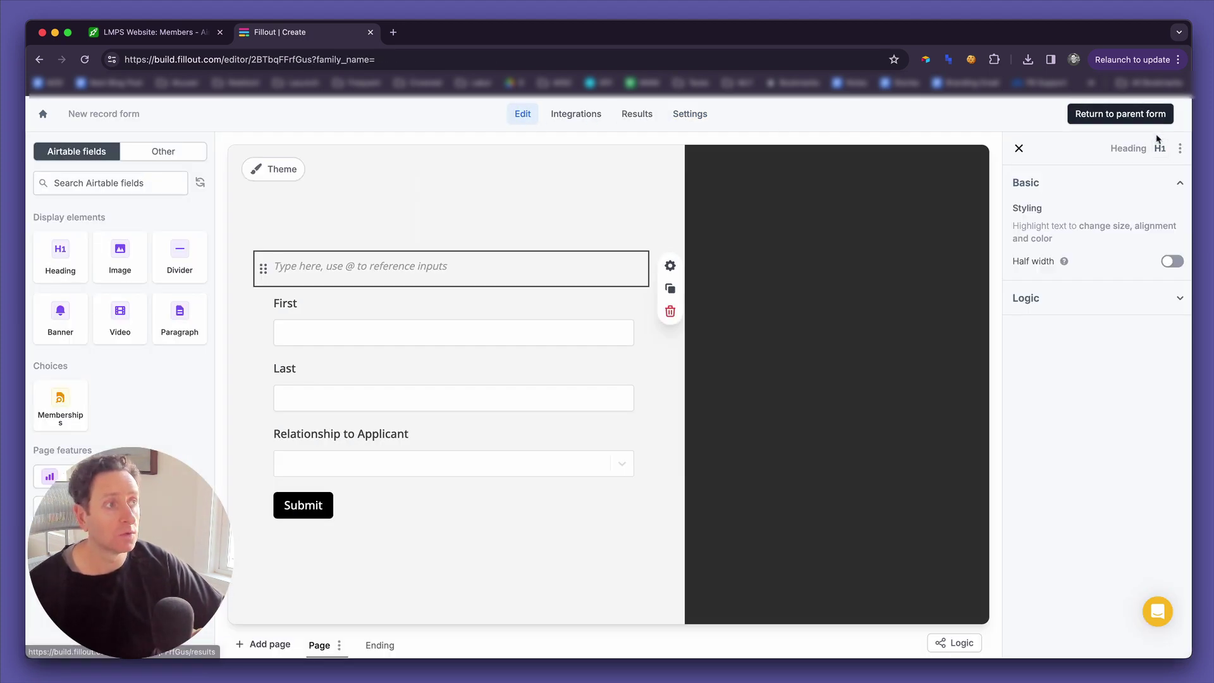
left_click(1140, 126)
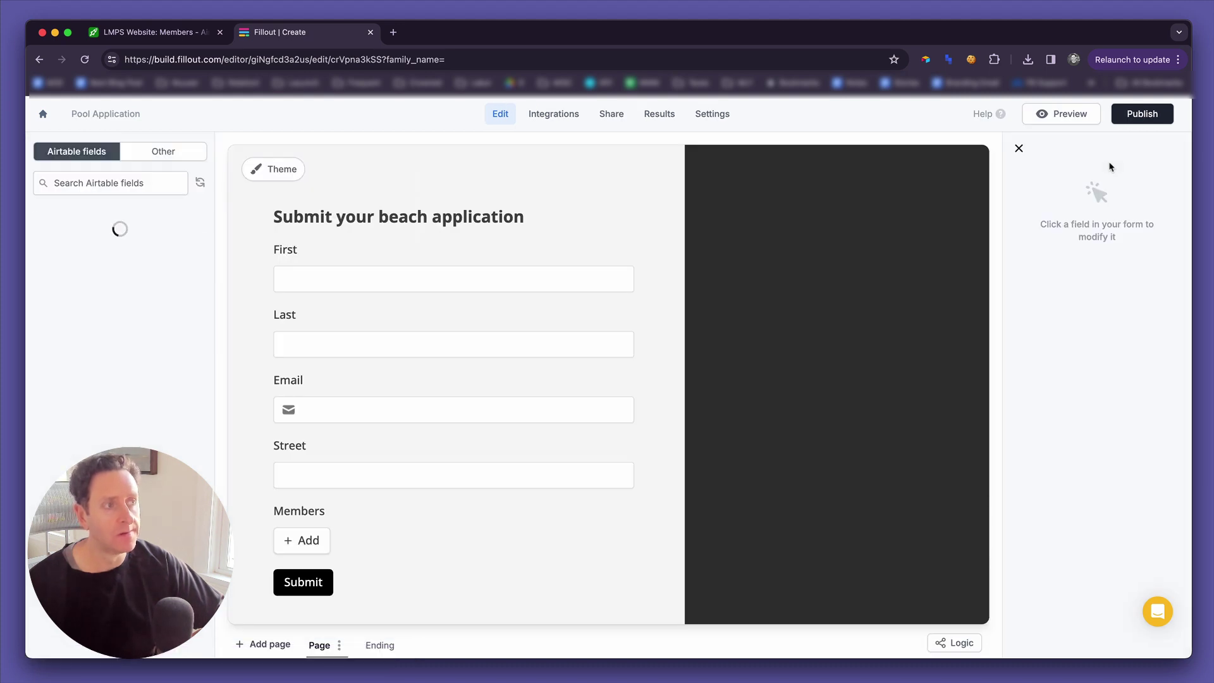
Map the sub-form's family_name parameter to the applicant's Last field on the Members picker.
left_click(387, 529)
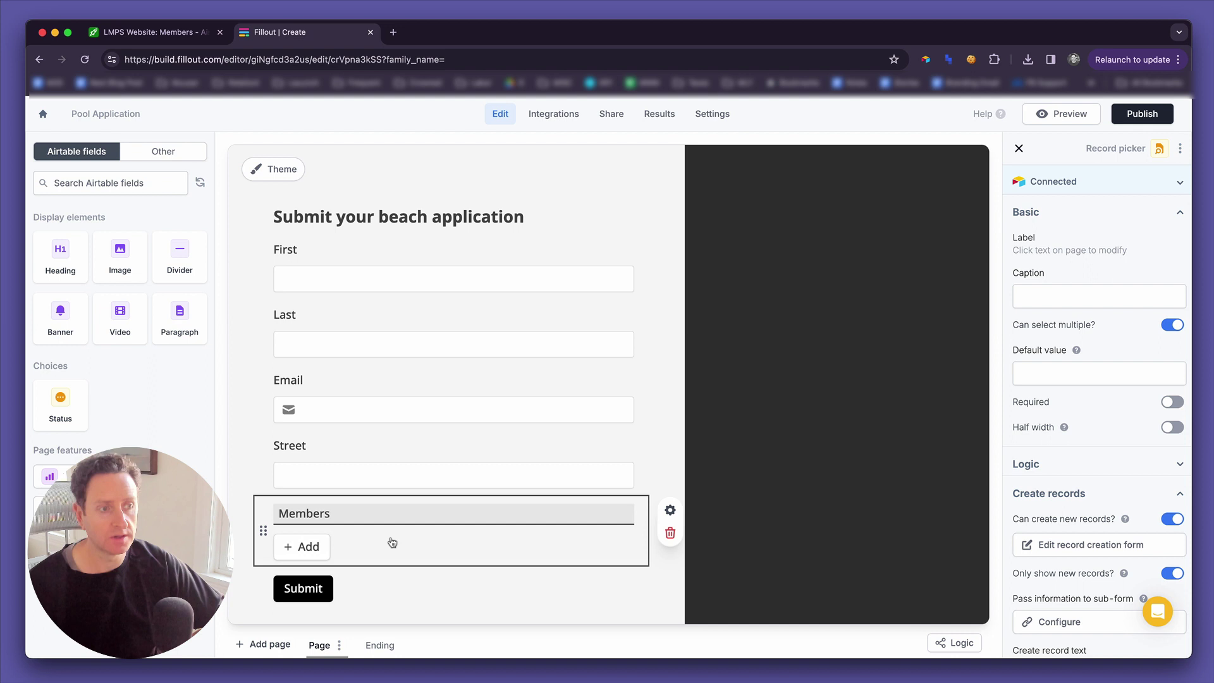
scroll(1064, 472, "down", 3)
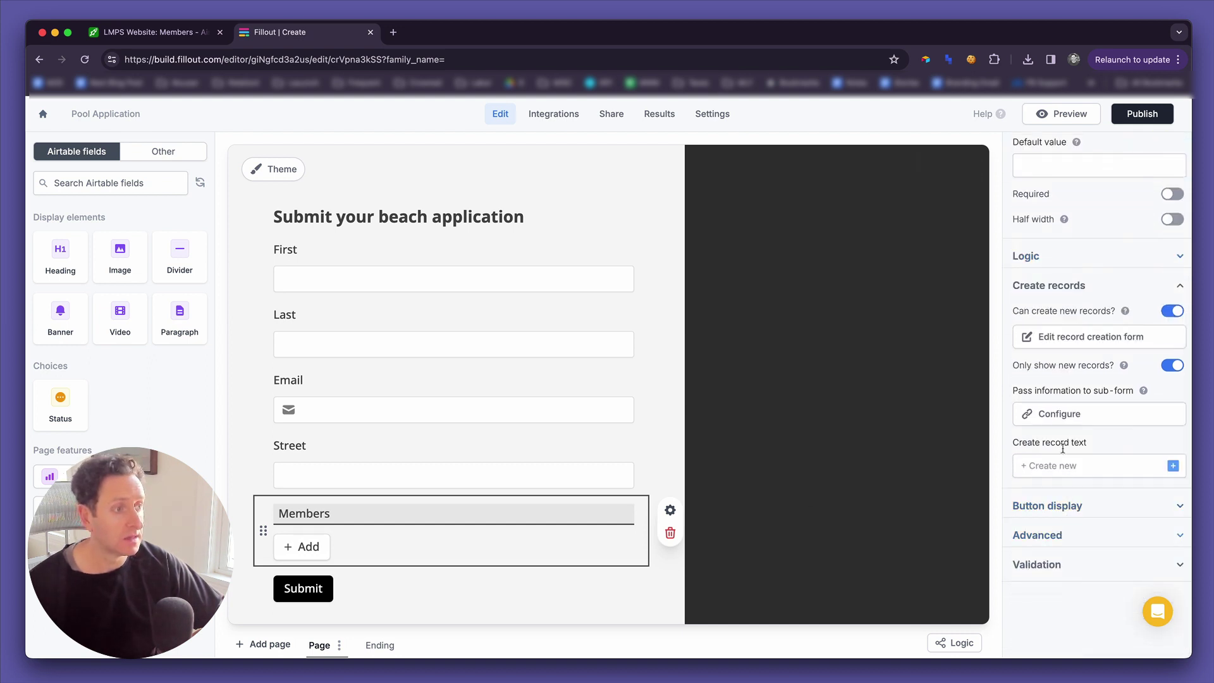
left_click(1078, 417)
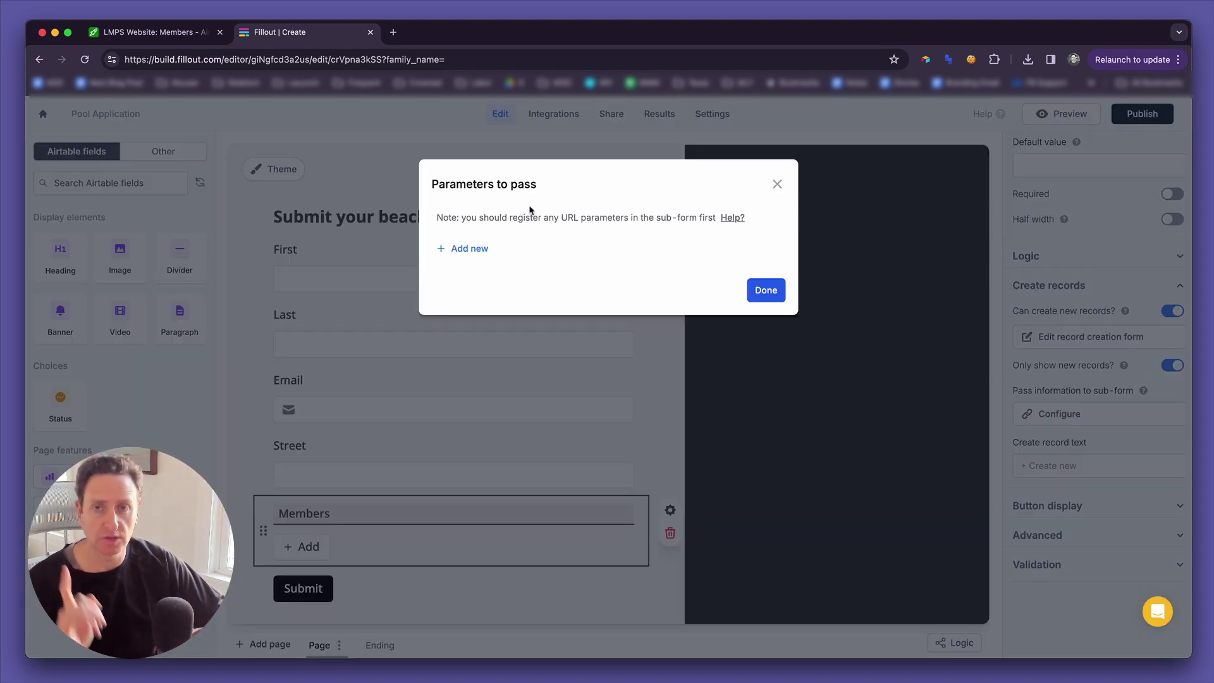
left_click(479, 249)
left_click(479, 246)
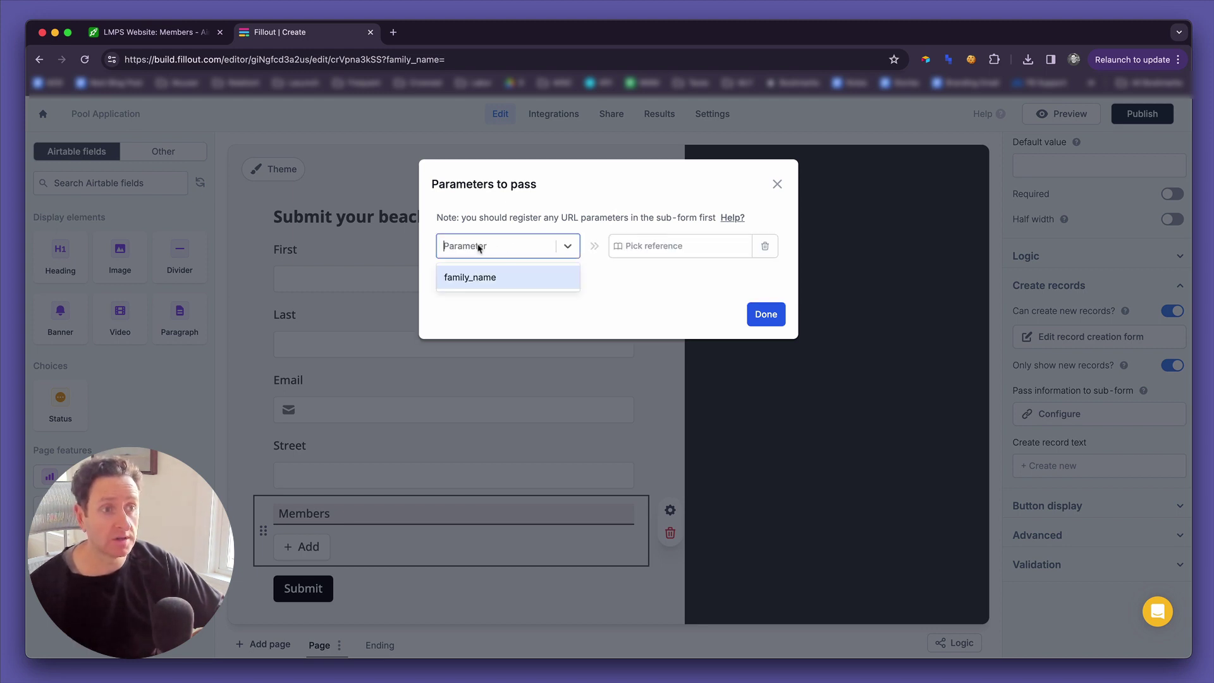
left_click(475, 278)
left_click(677, 249)
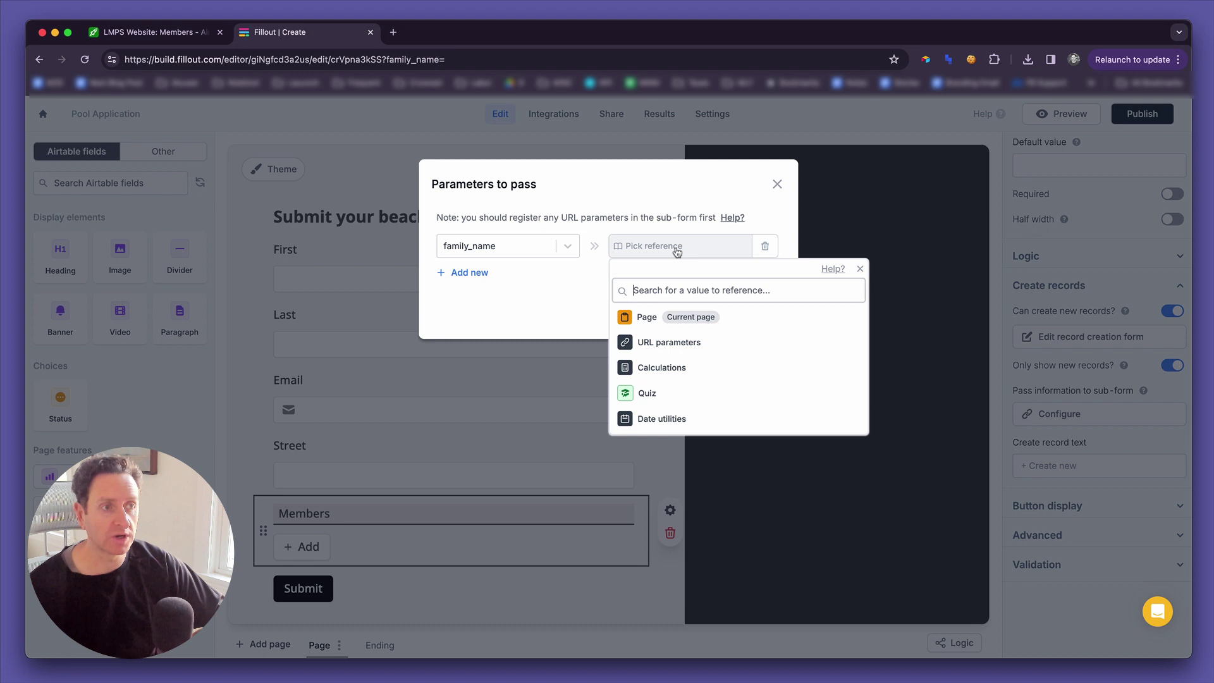
left_click(666, 321)
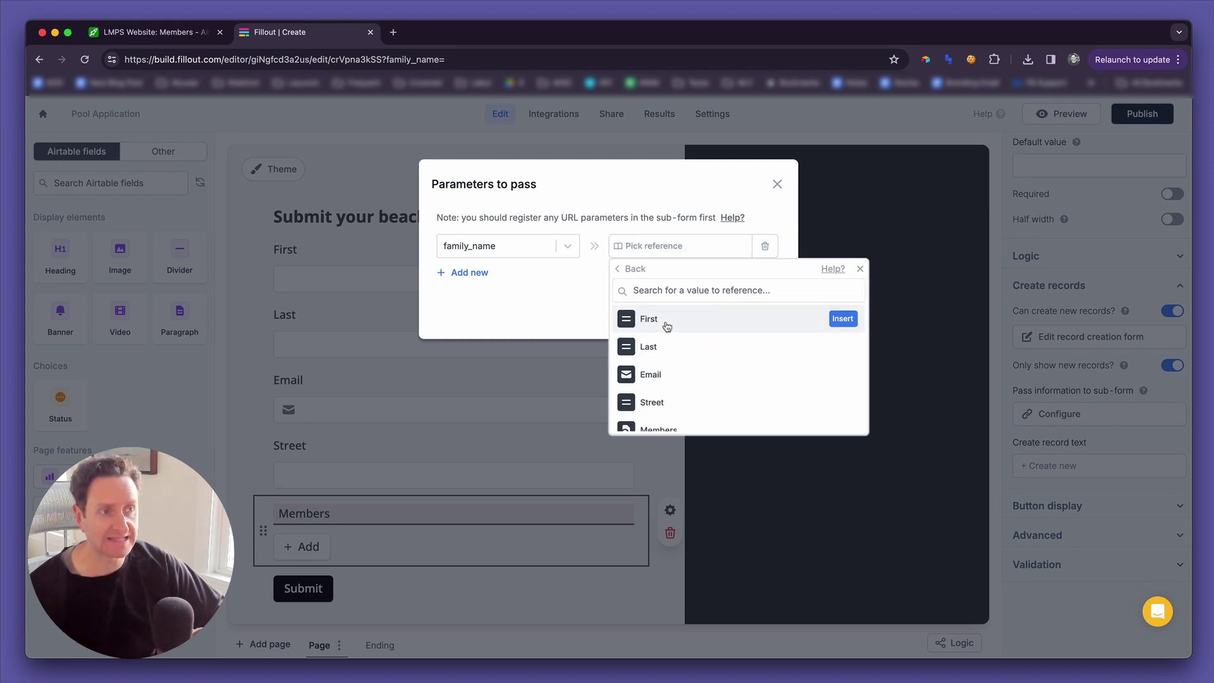
left_click(658, 347)
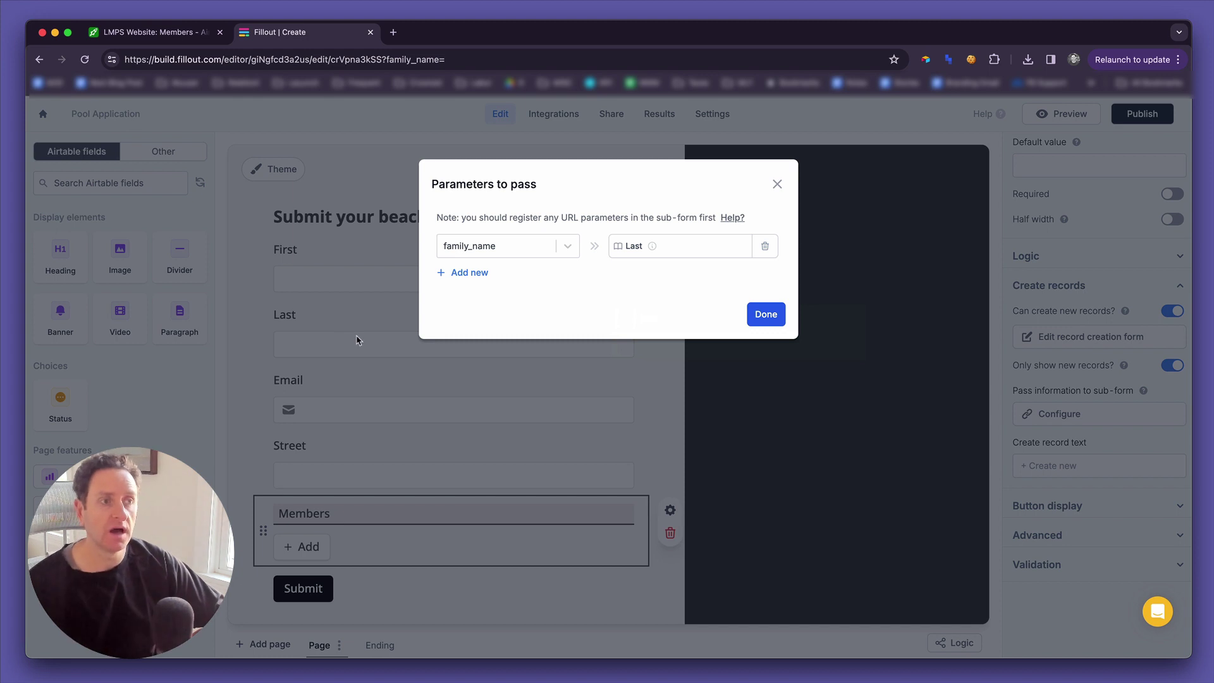
left_click(771, 322)
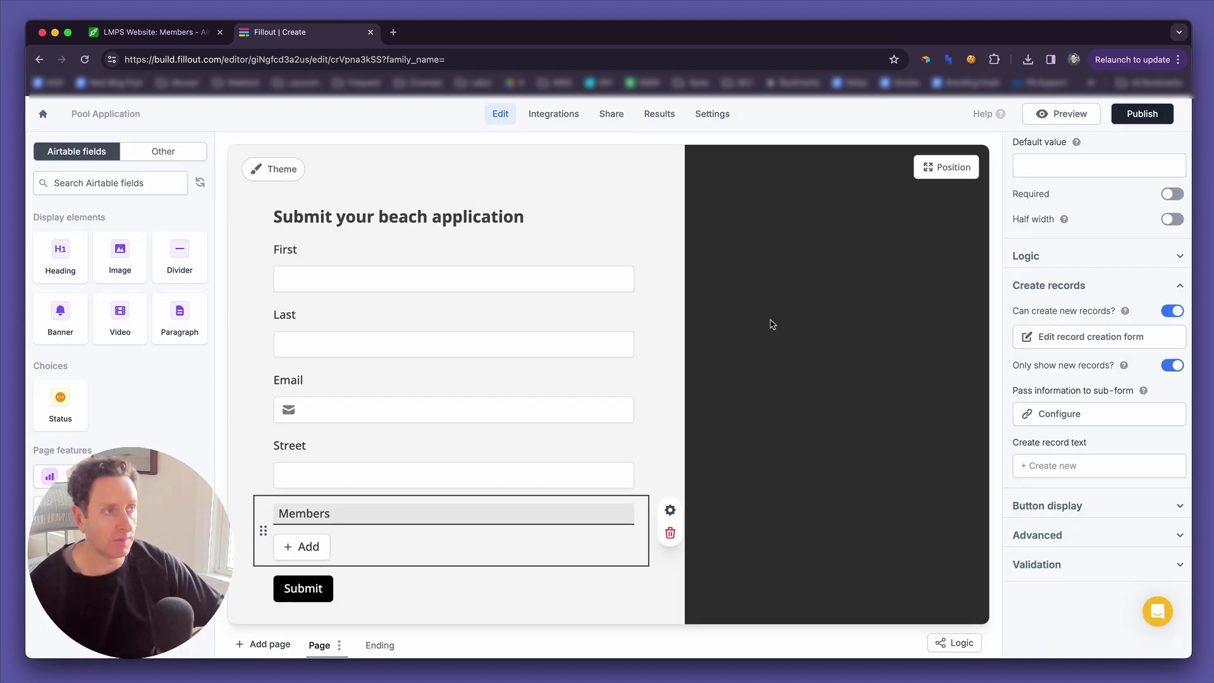
Write 'Submit new member for the' in the sub-form heading and insert the family_name parameter.
left_click(1114, 340)
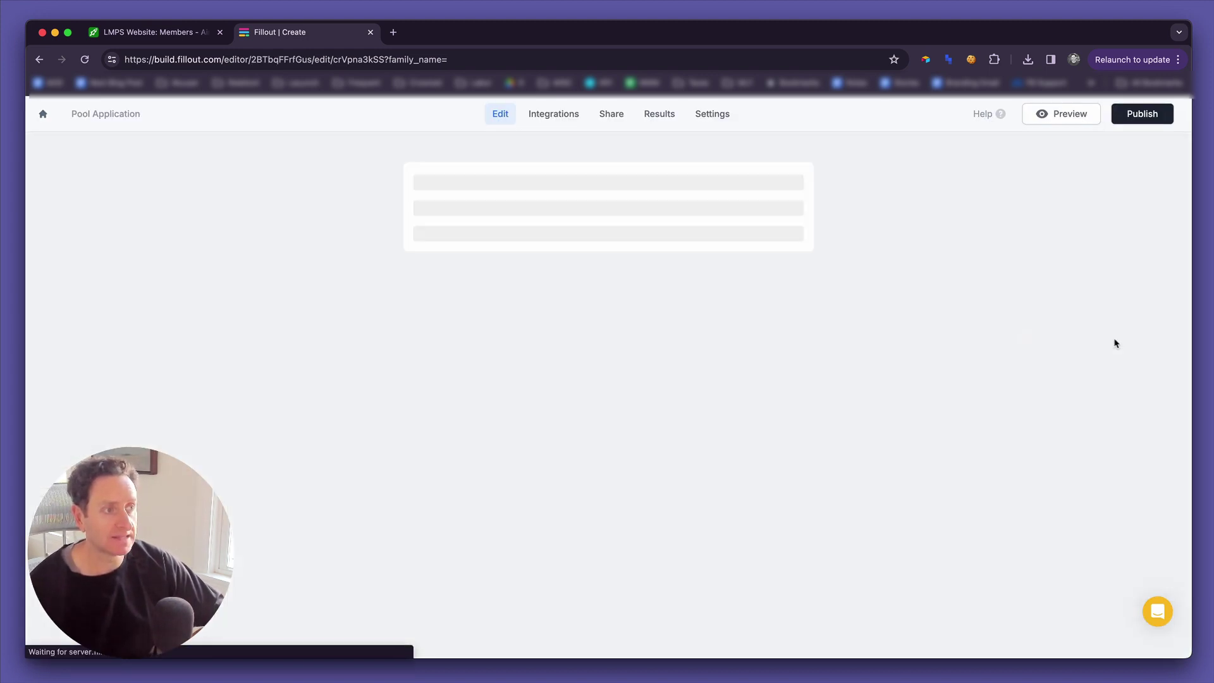
left_click(337, 264)
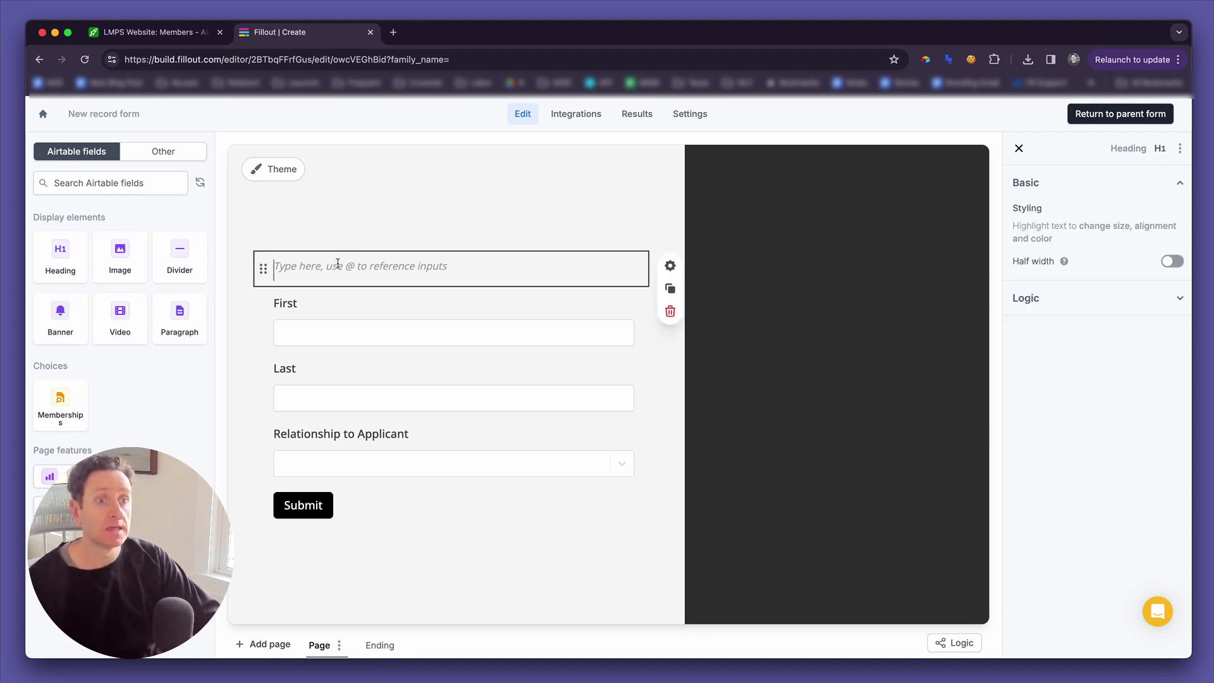
type("Submit ")
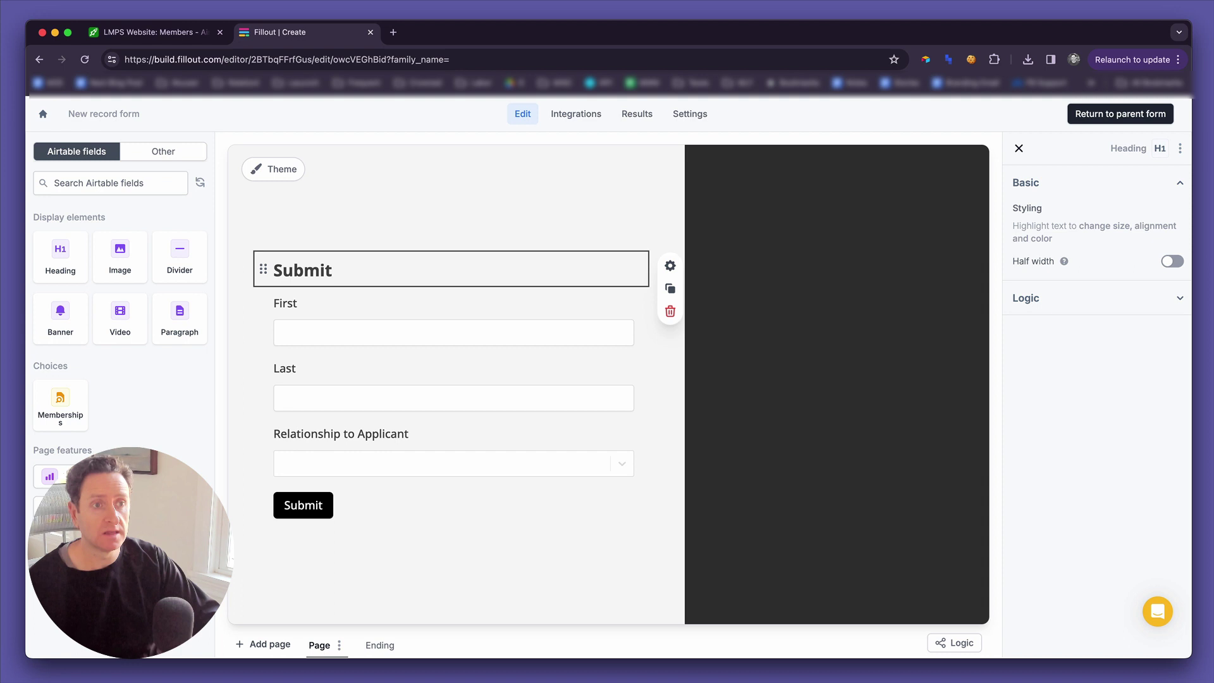
type("new member for")
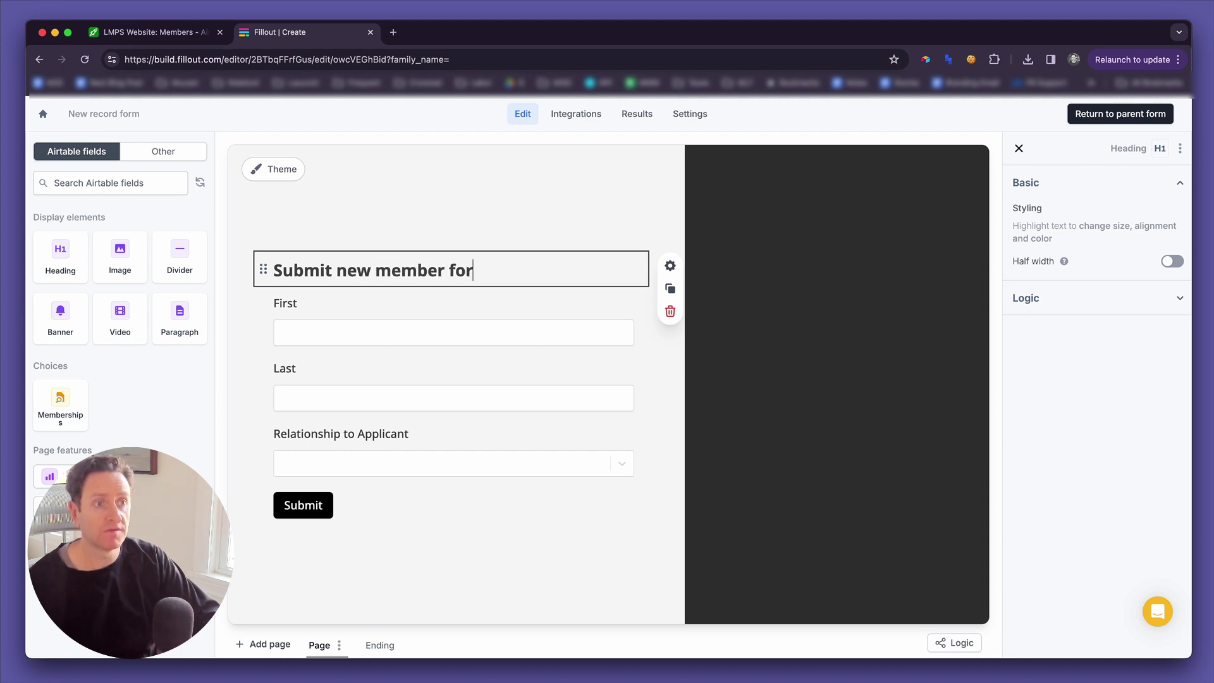
type(" the ")
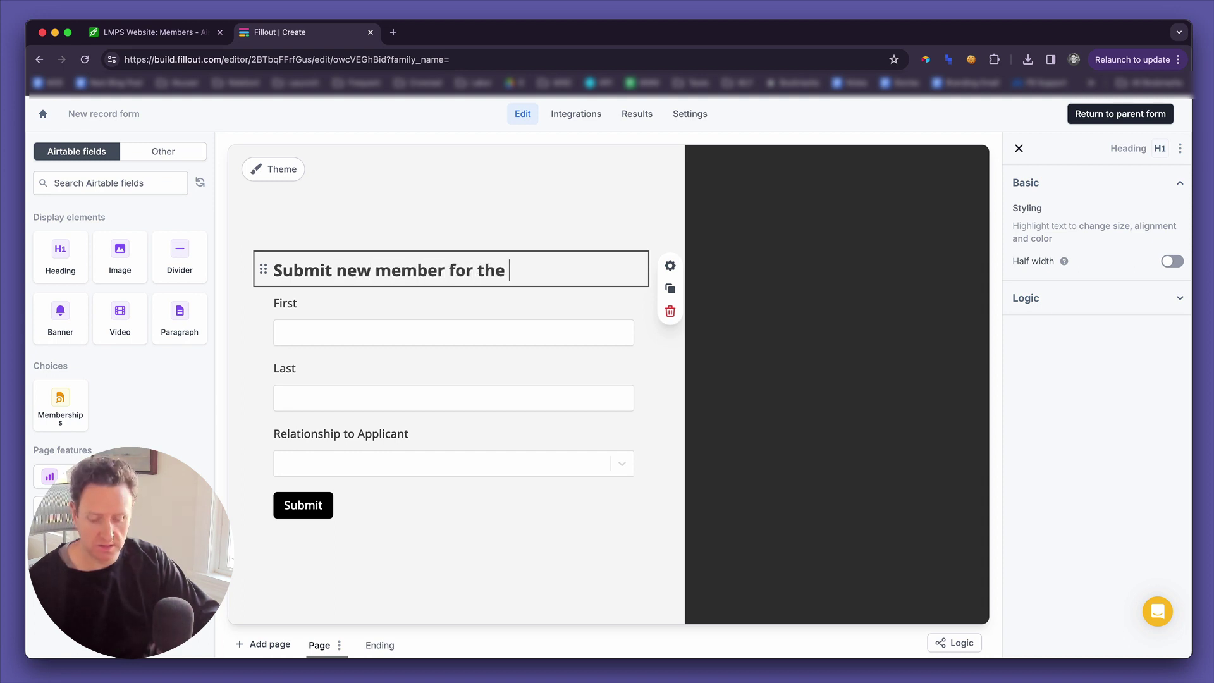
type("@")
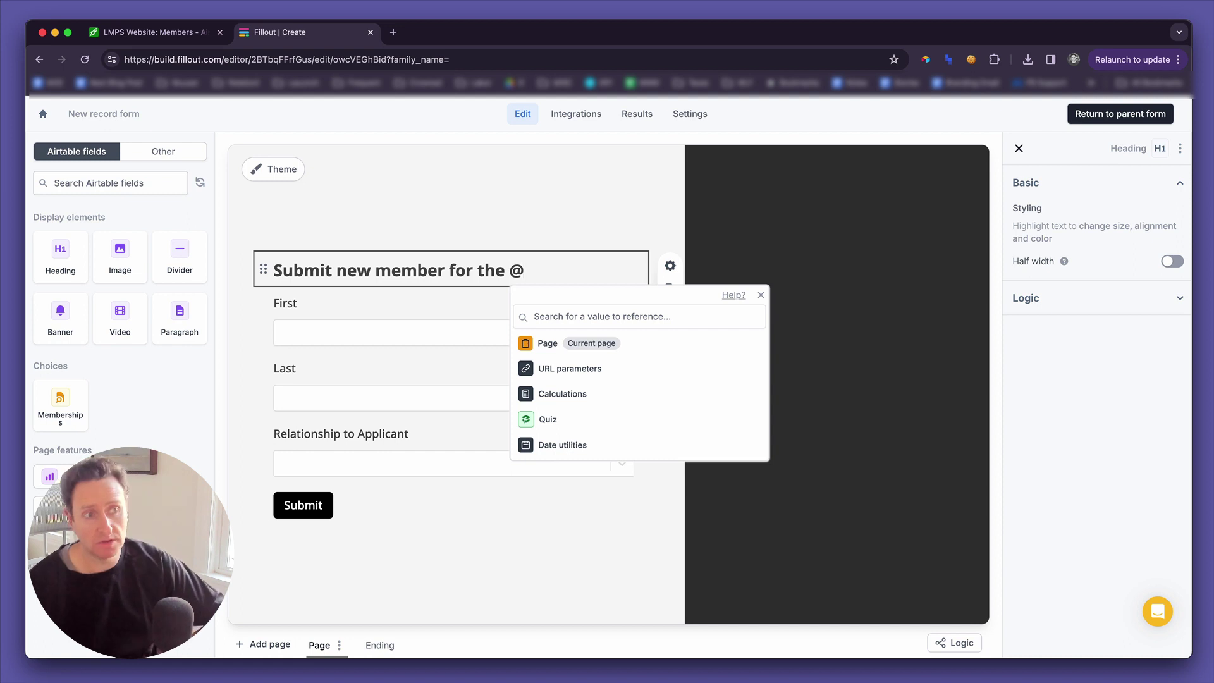
left_click(564, 369)
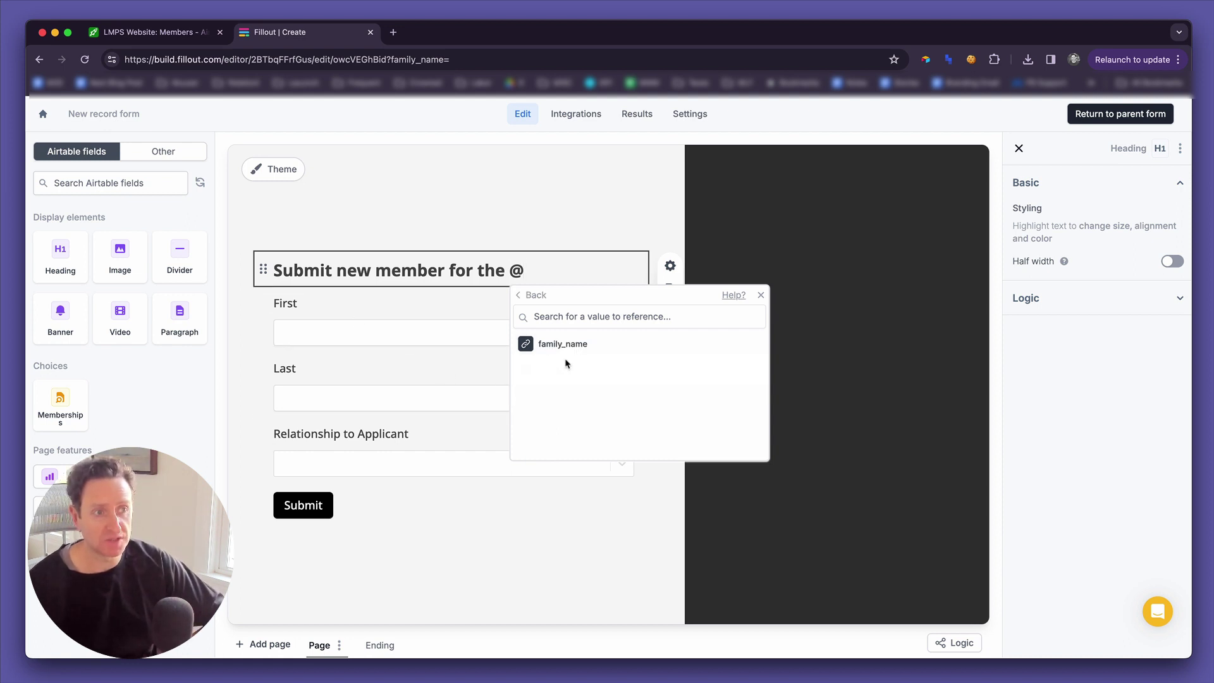
left_click(564, 345)
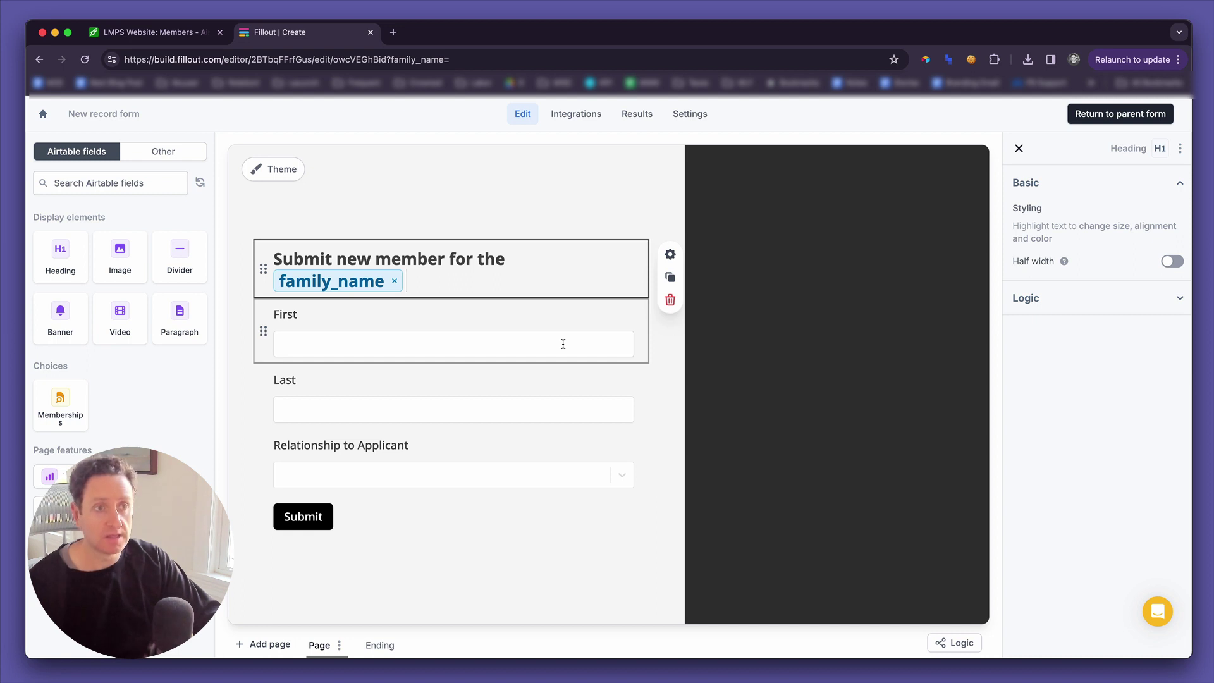
Finish the heading with 'Family Application', correcting the 'Applicatoin' typo.
type("Applicatoin")
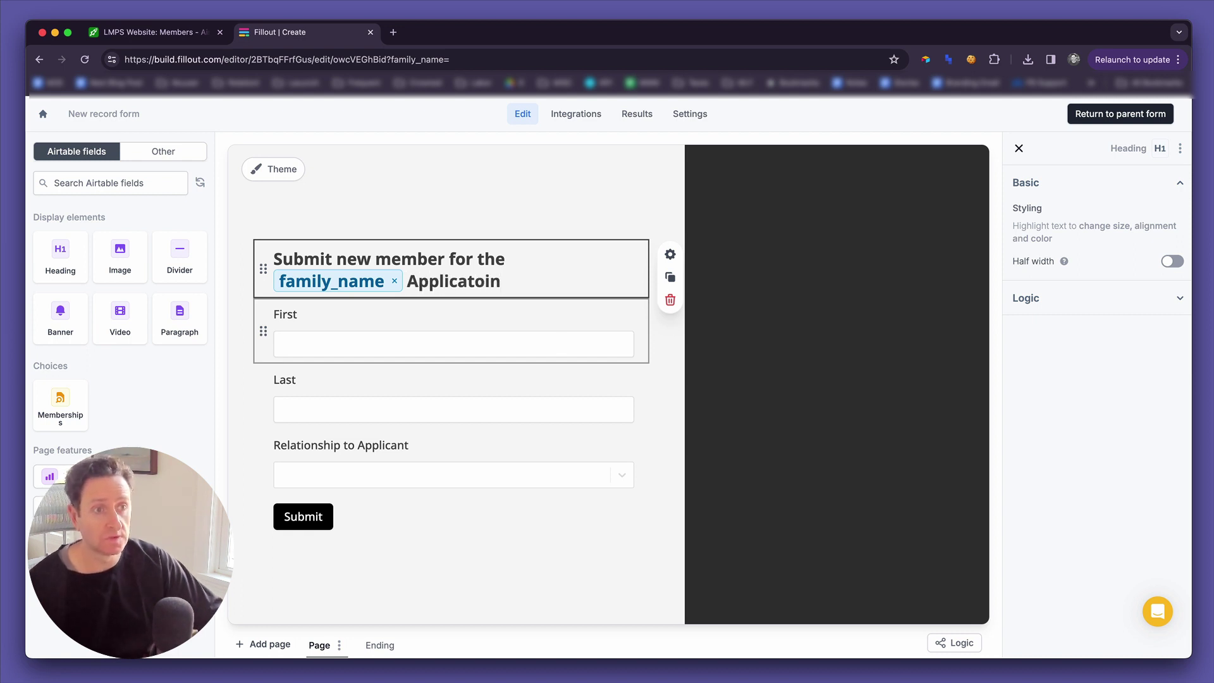
key("Left")
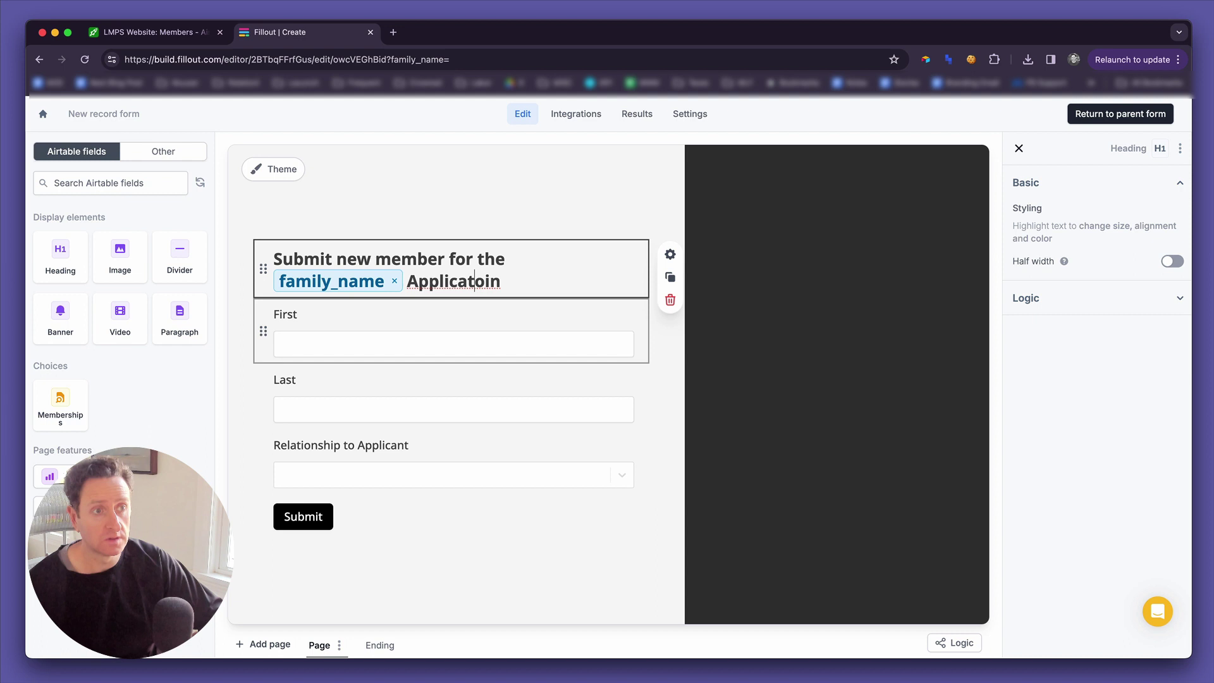
key("shift+Right")
key("shift+Right")
key("shift+Right")
type("ion")
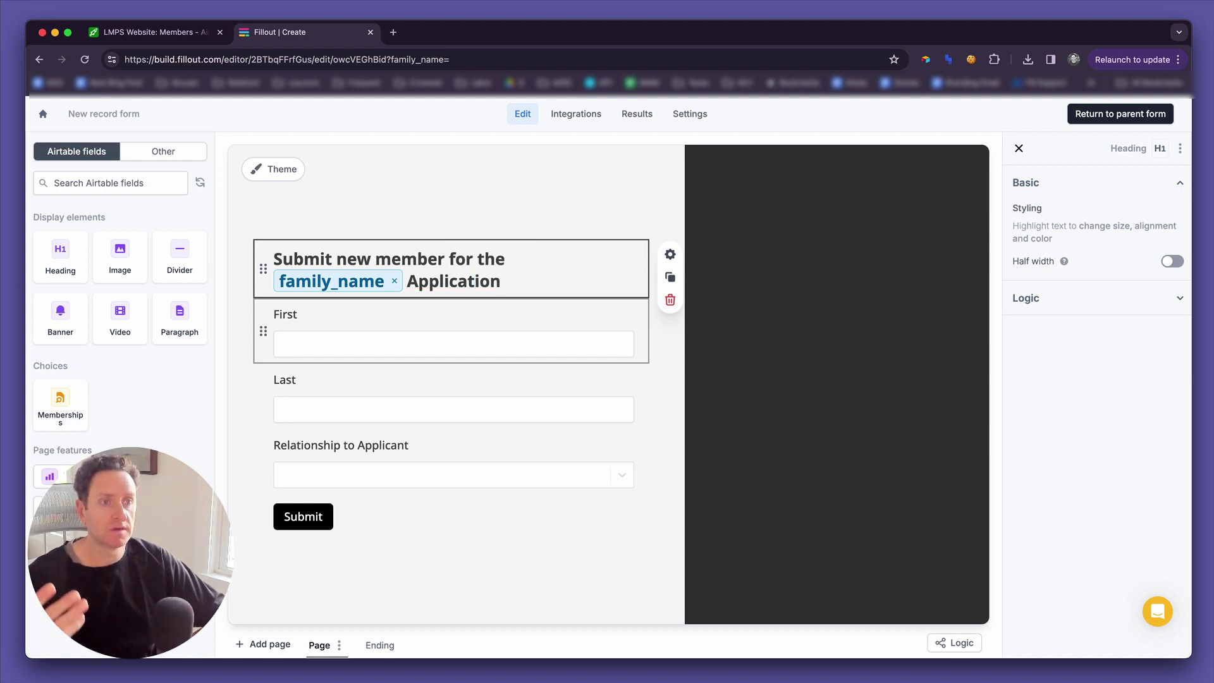
left_click(490, 281)
key("Left")
type("Family")
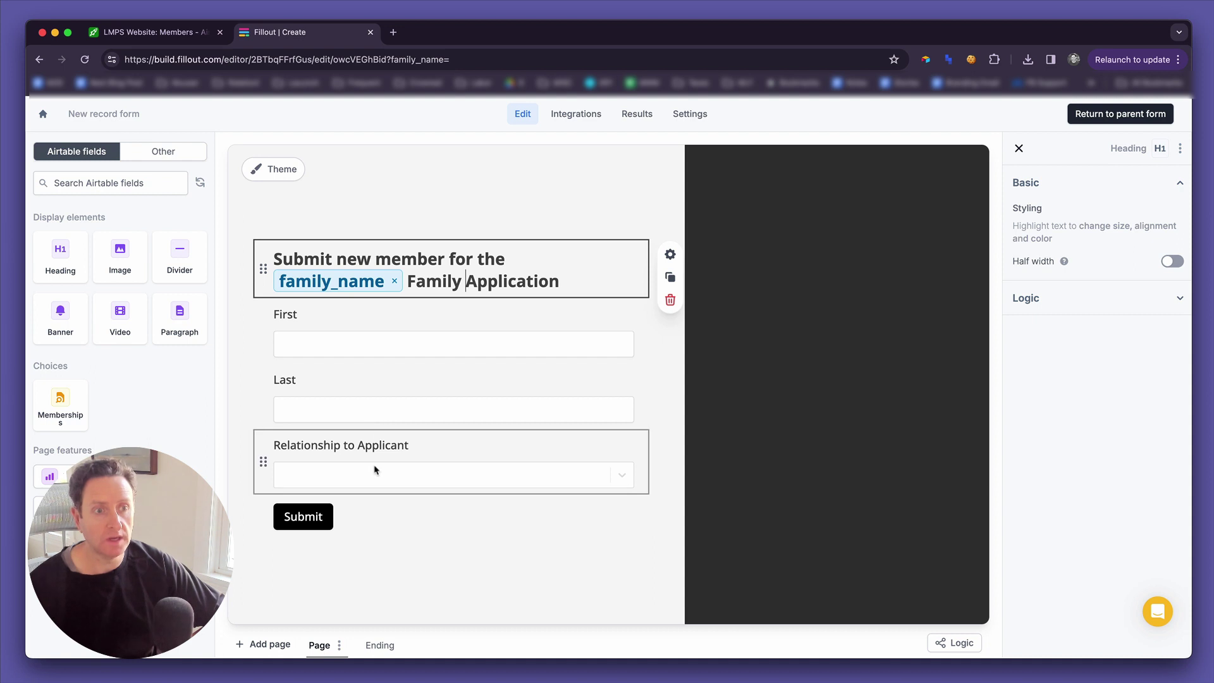
Return to the parent form, publish Pool Application, and open the live form in a new tab.
left_click(1160, 120)
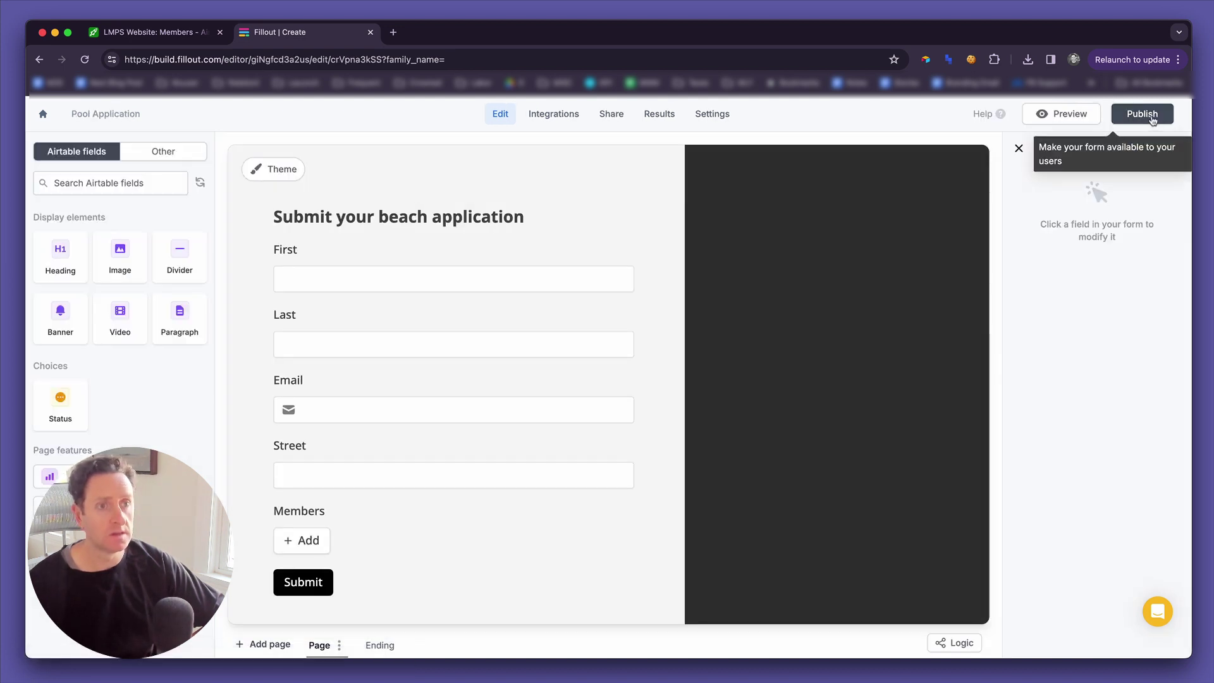
left_click(1151, 115)
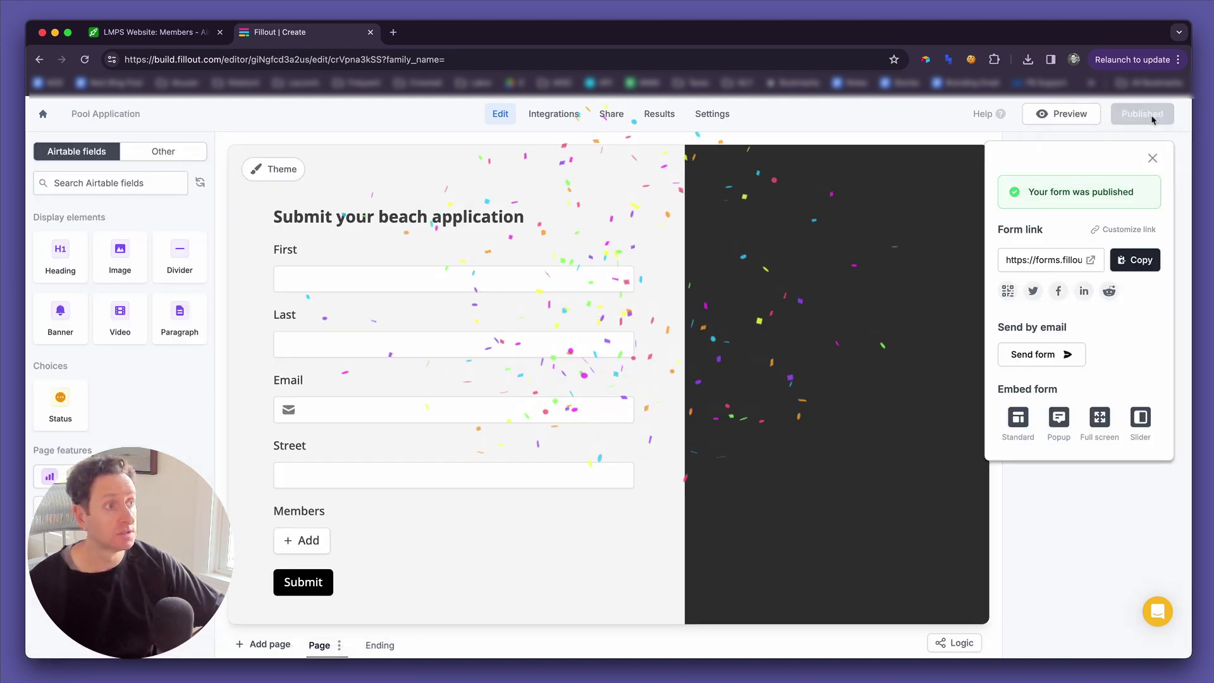
left_click(1091, 261)
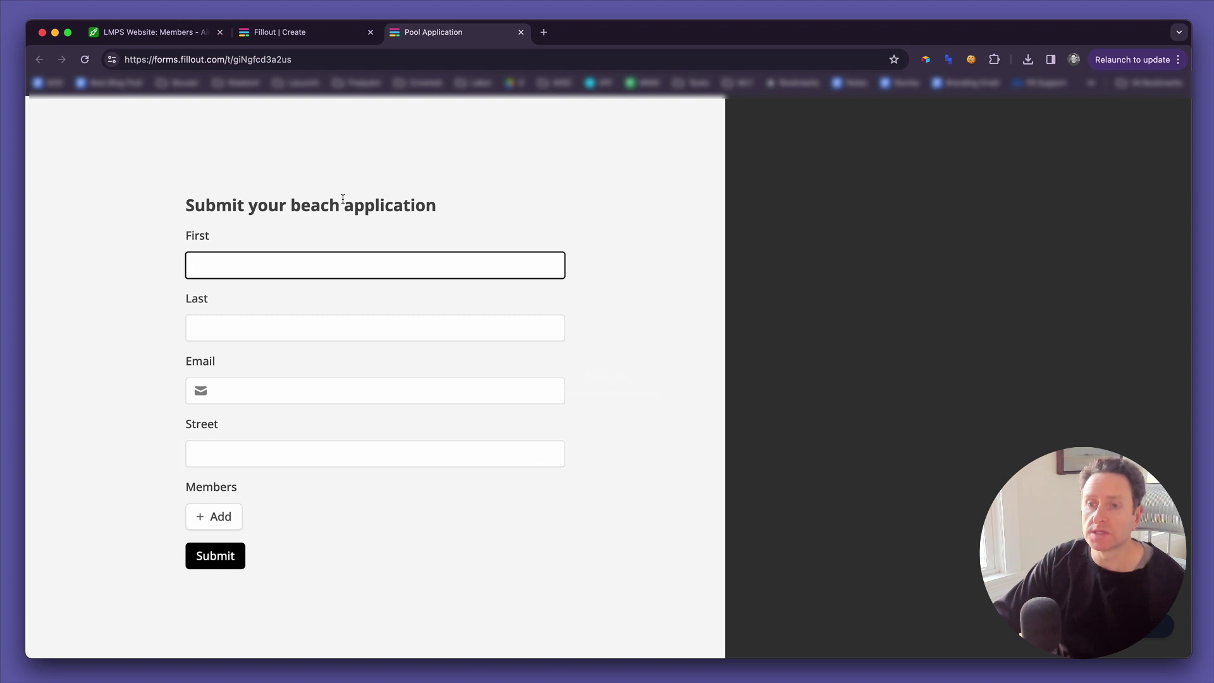
Enter the applicant's first and last name, e-mail and street, then open the add-member sub-form.
type("S")
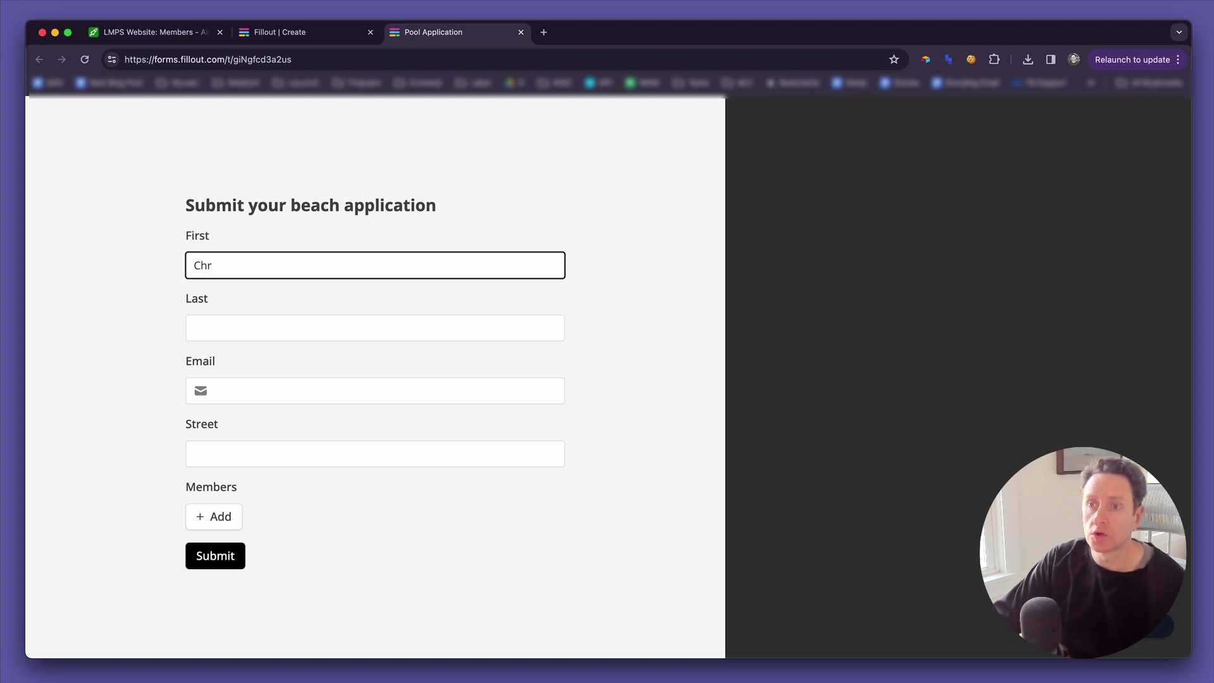
left_click(376, 328)
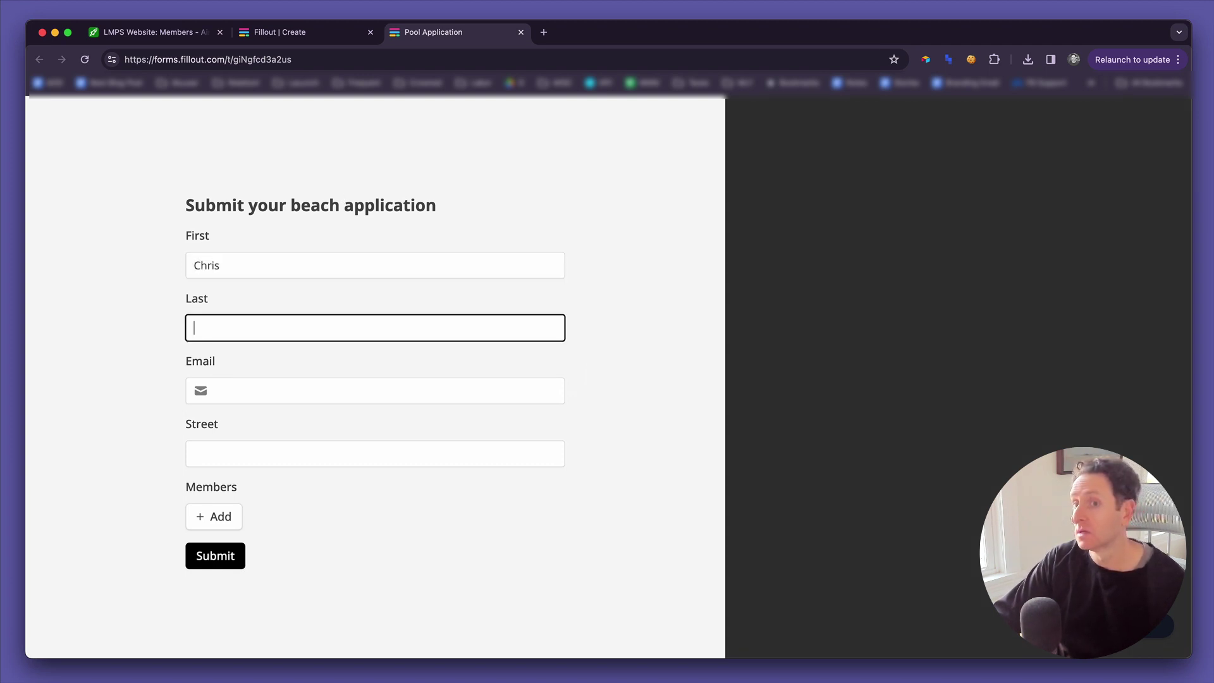
type("Sampson")
left_click(379, 390)
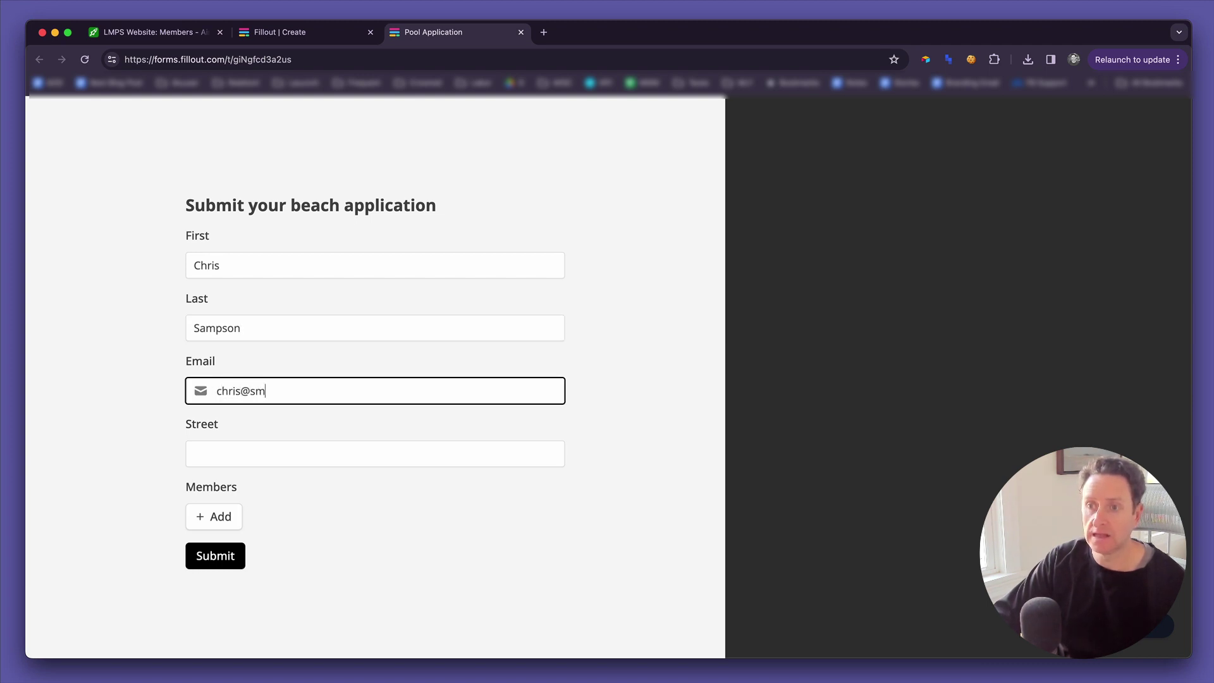
key("Tab")
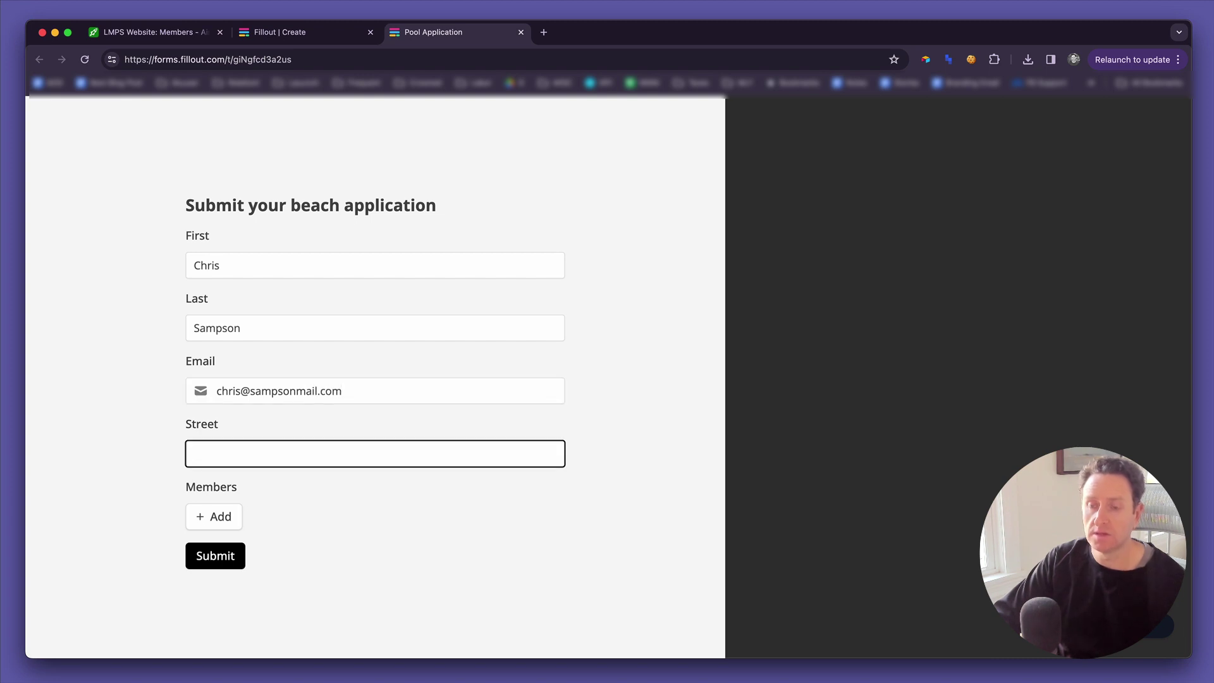
type("123 Main Street")
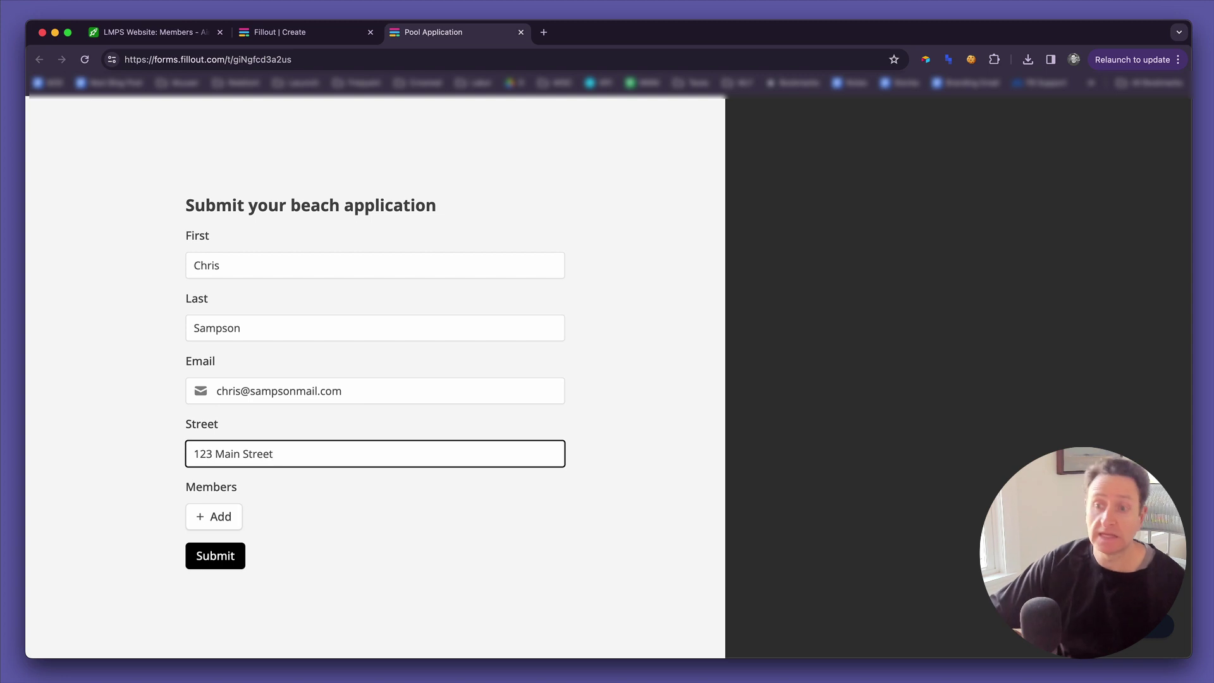
left_click(215, 517)
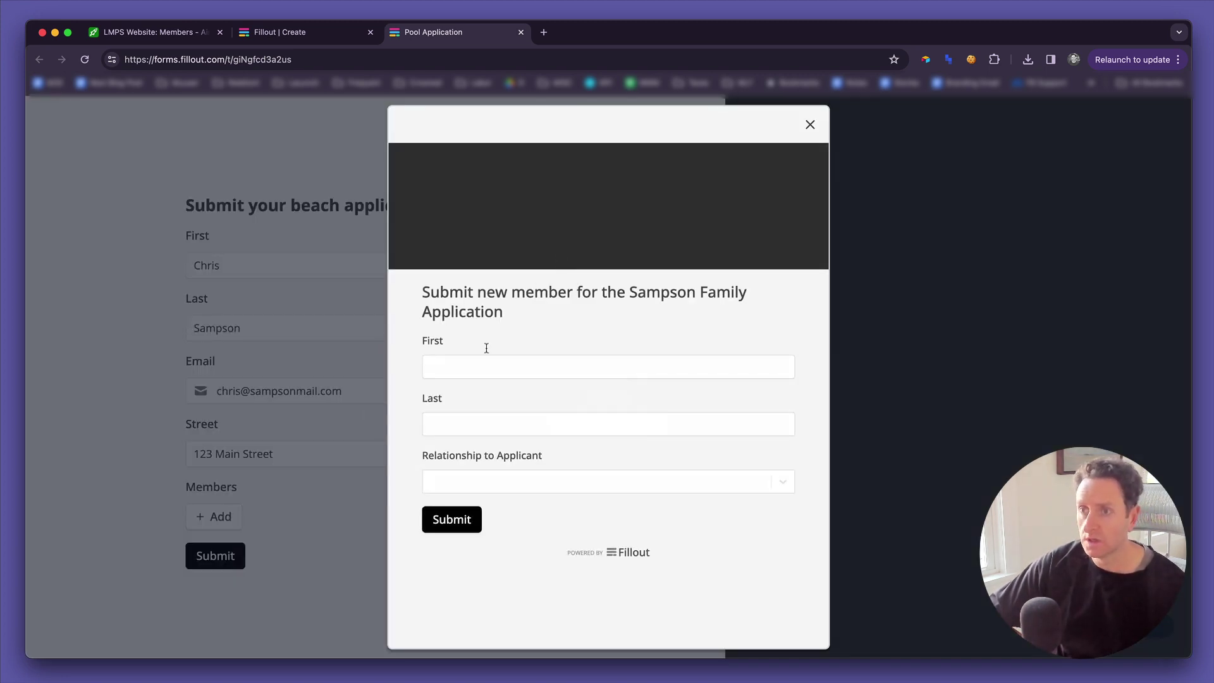
Add a member with first and last name entered and relationship Spouse.
left_click(472, 368)
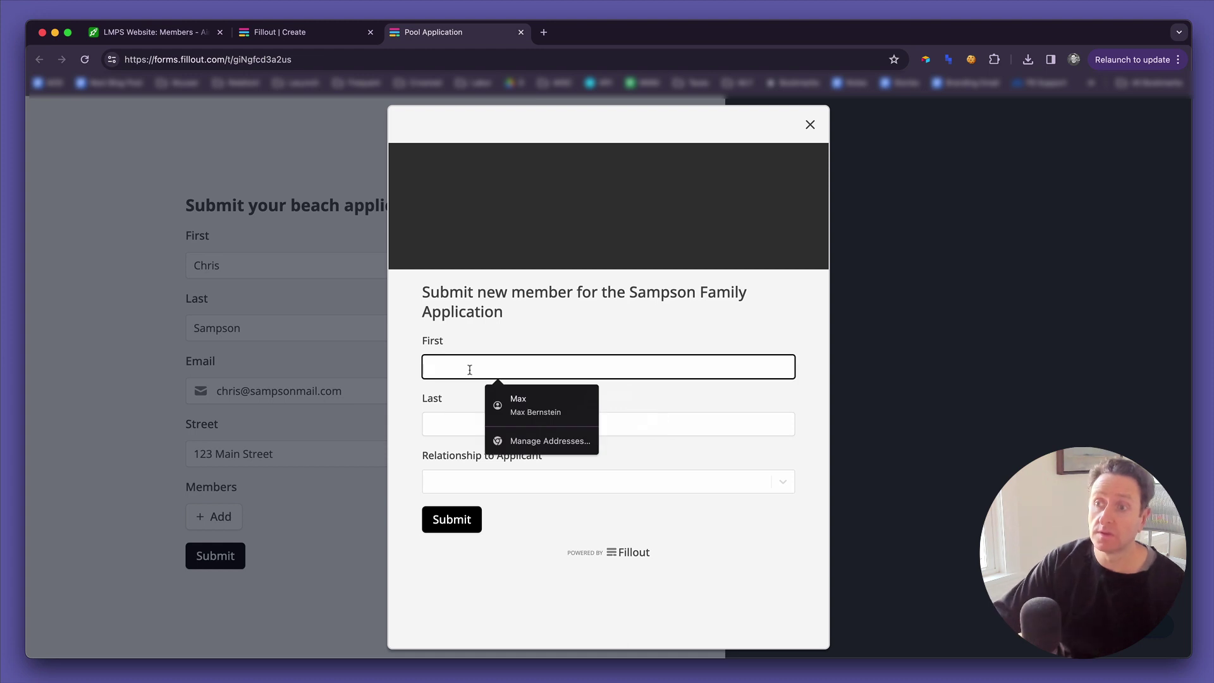
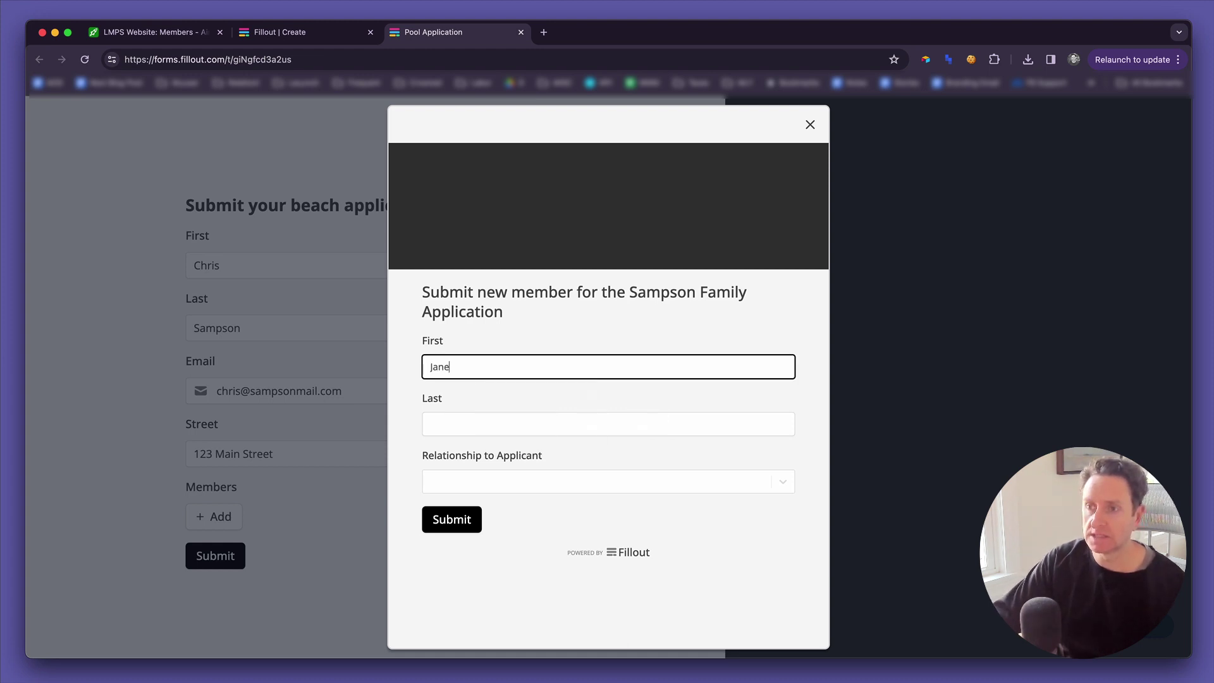
key("Tab")
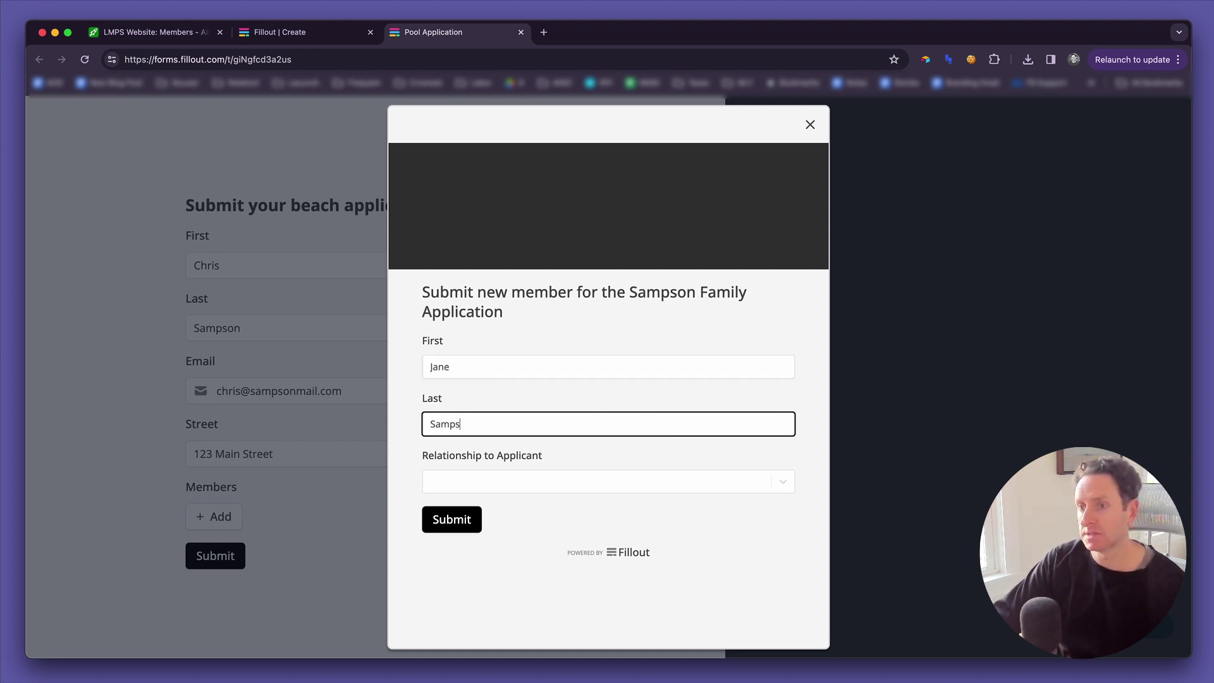
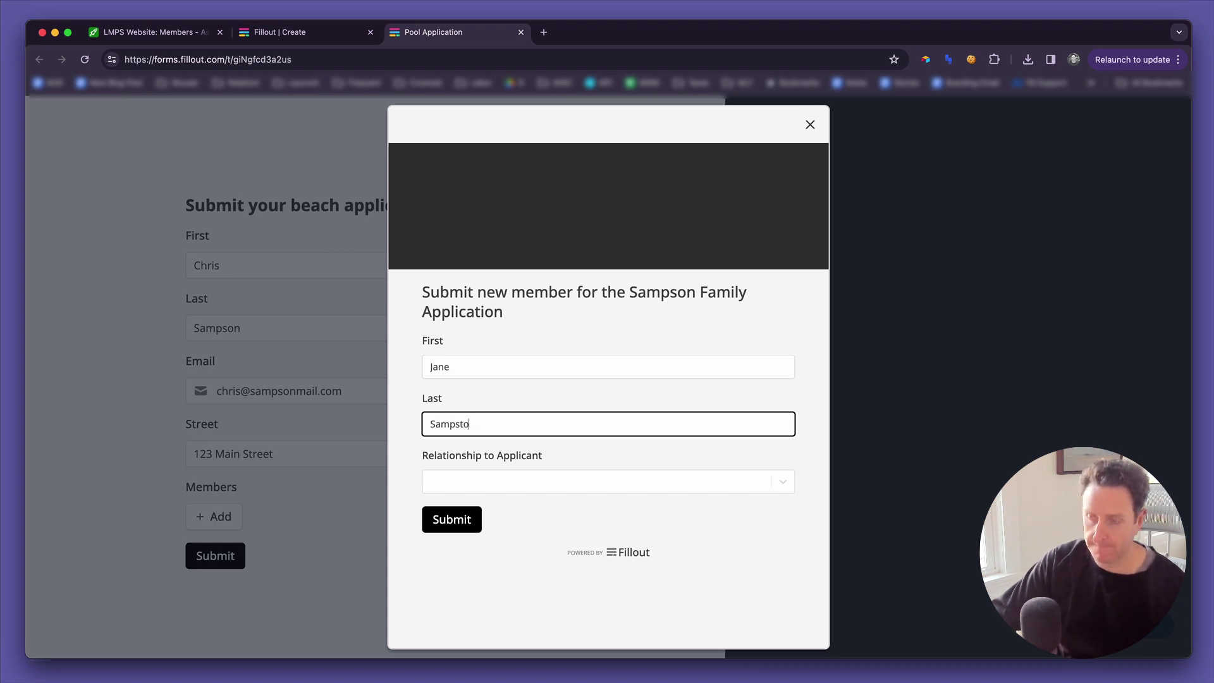
left_click(453, 481)
left_click(450, 512)
left_click(453, 523)
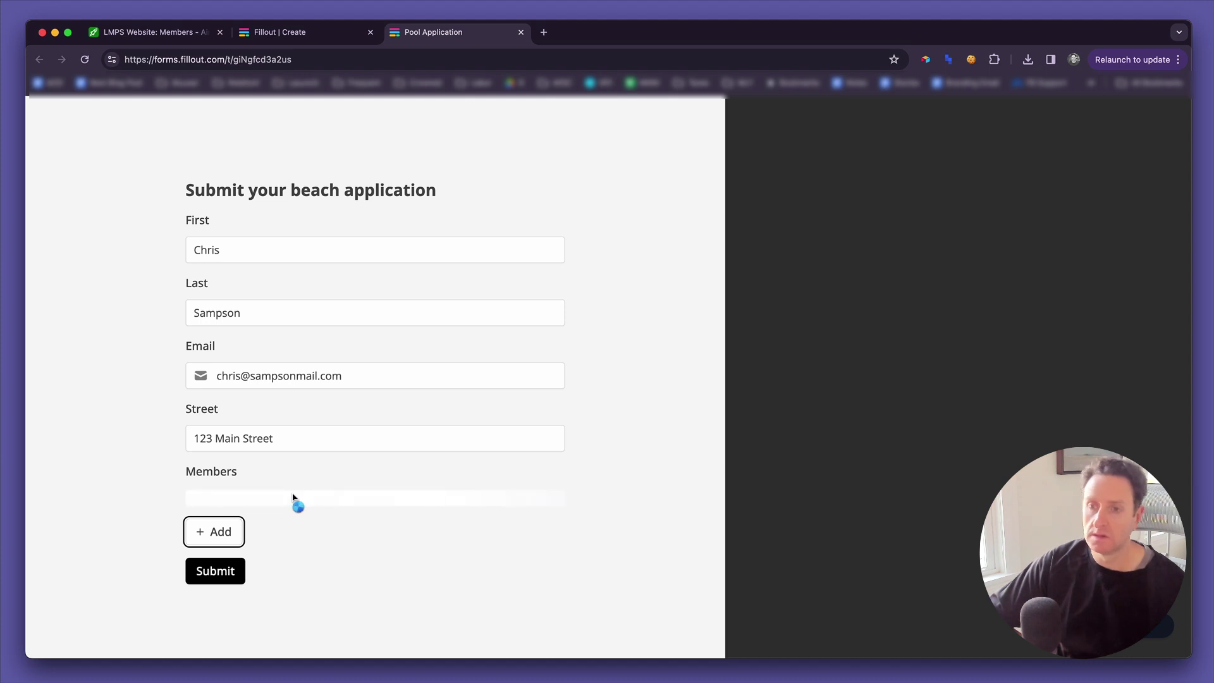
Add a second member with first and last name entered and relationship Child.
left_click(218, 532)
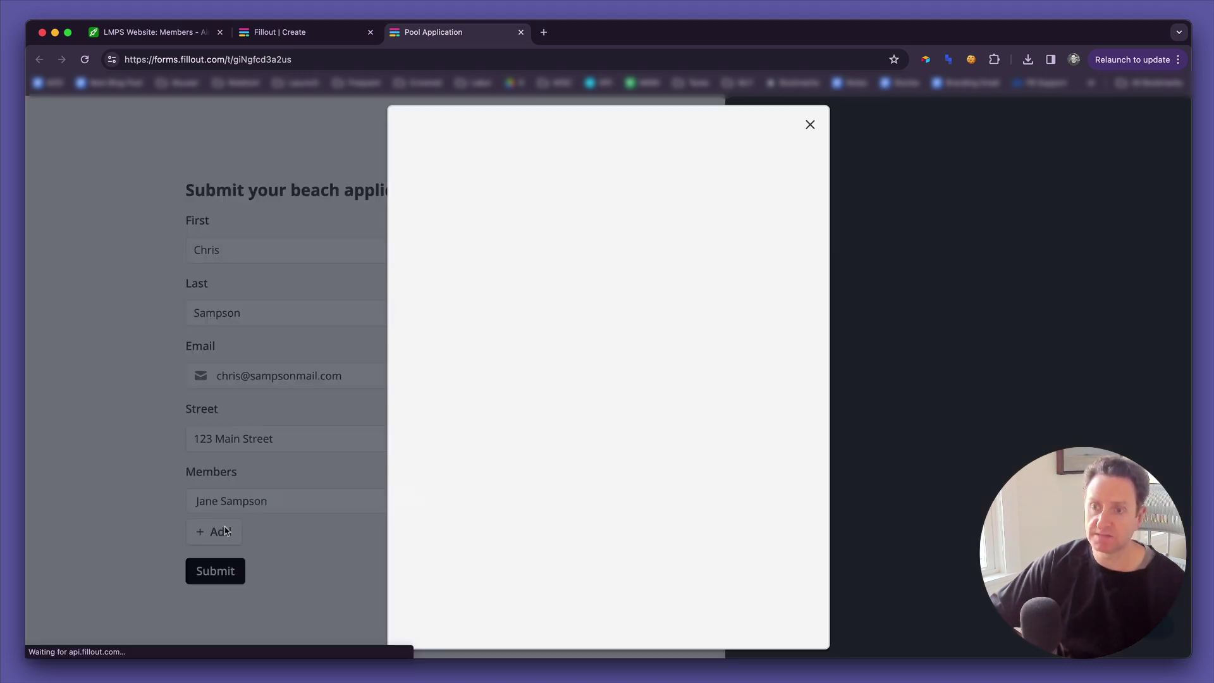
left_click(521, 375)
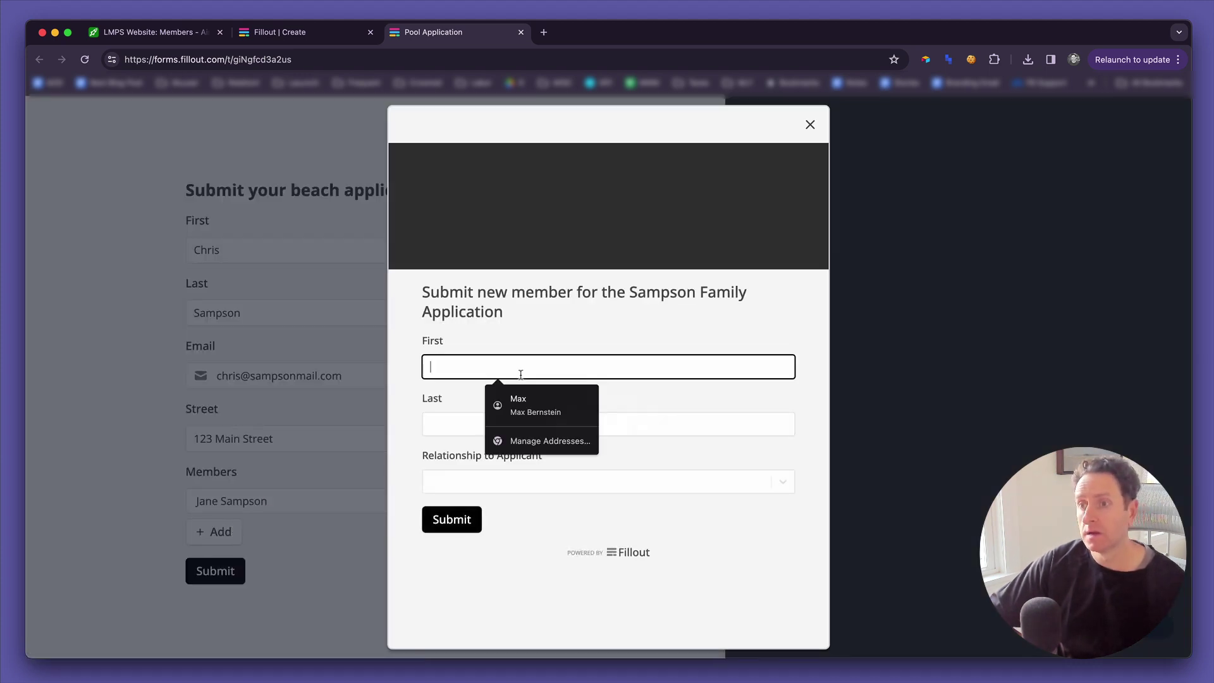
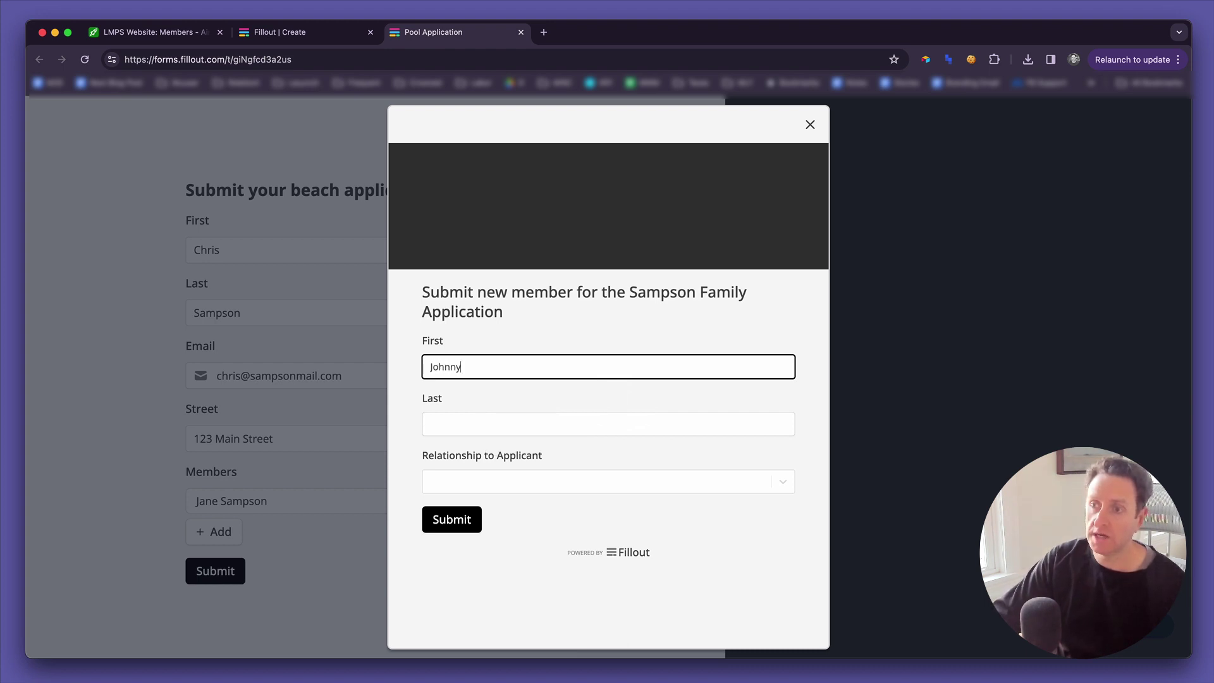
key("Tab")
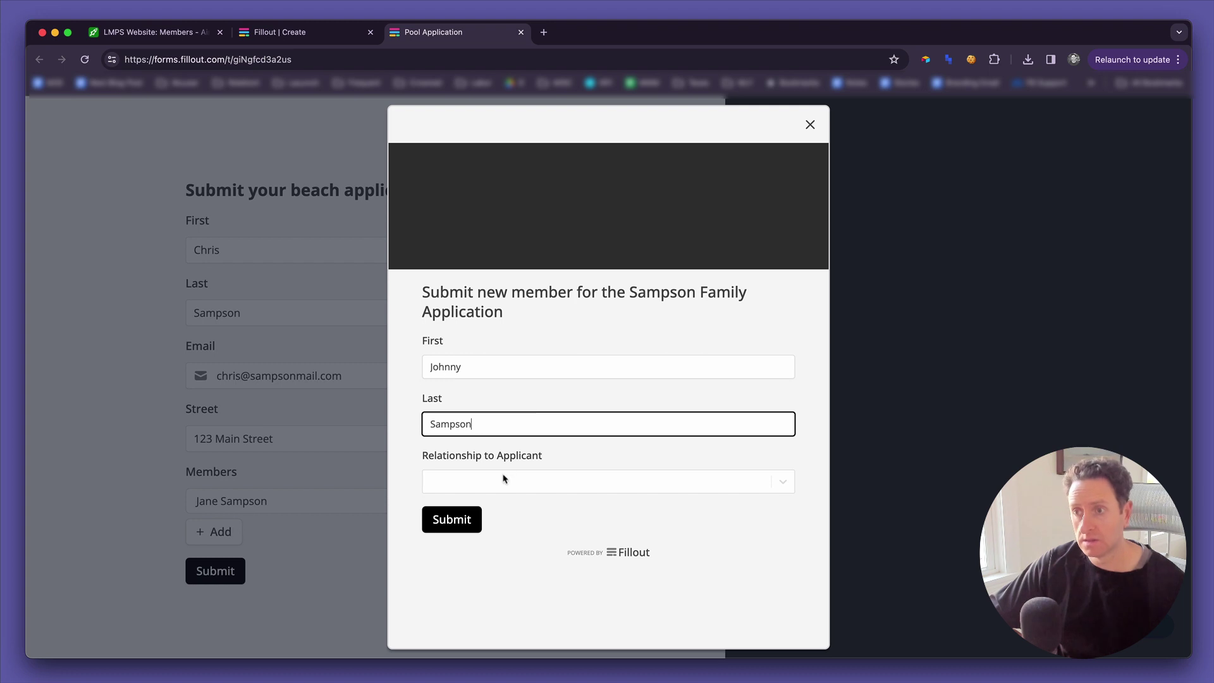
left_click(504, 482)
left_click(484, 534)
left_click(470, 528)
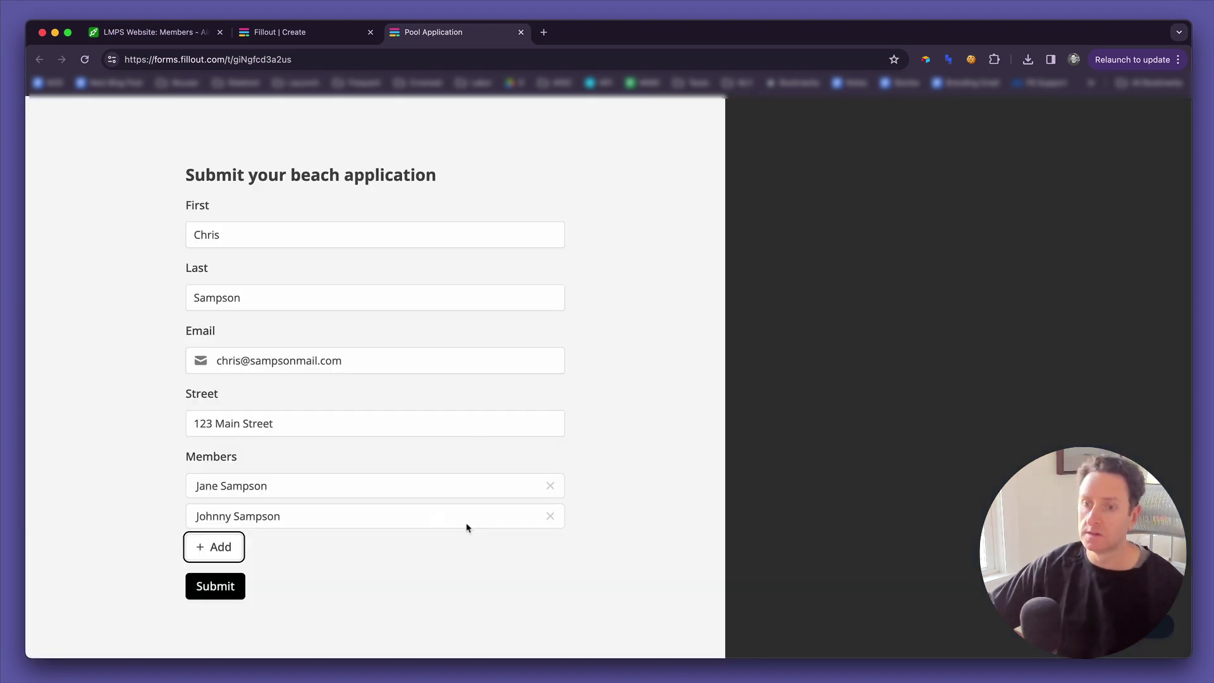
Add a third member as Child's Caregiver, submit the application, and switch to Airtable.
left_click(222, 549)
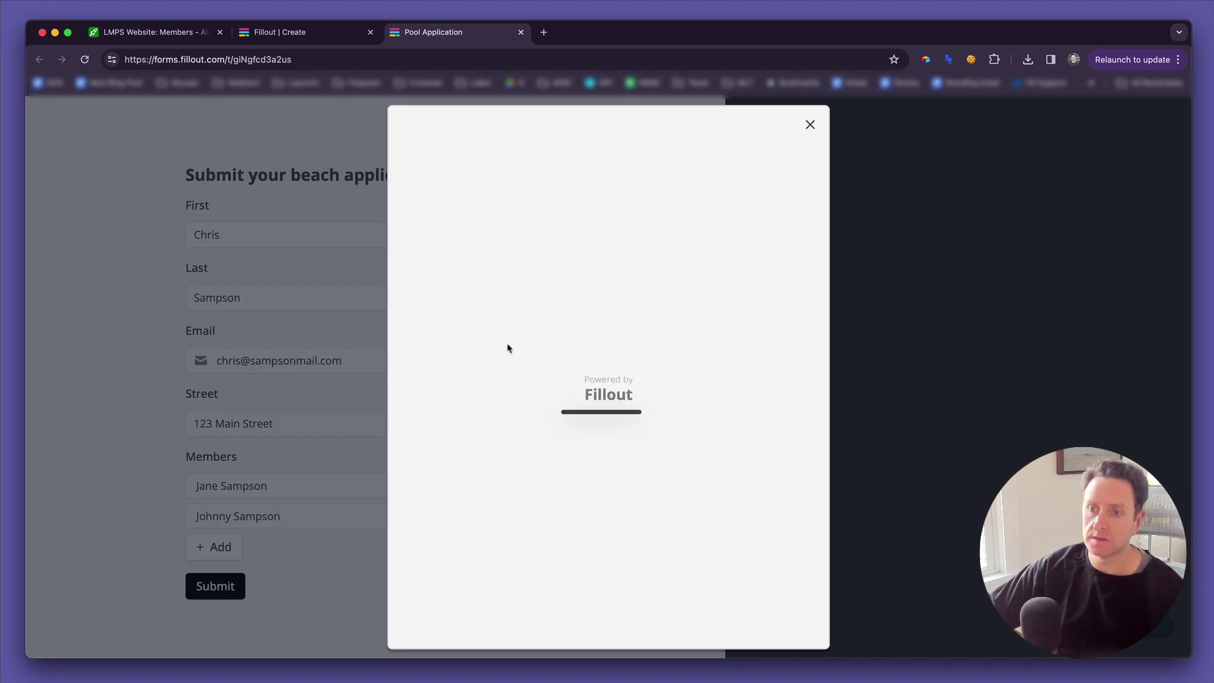
left_click(455, 368)
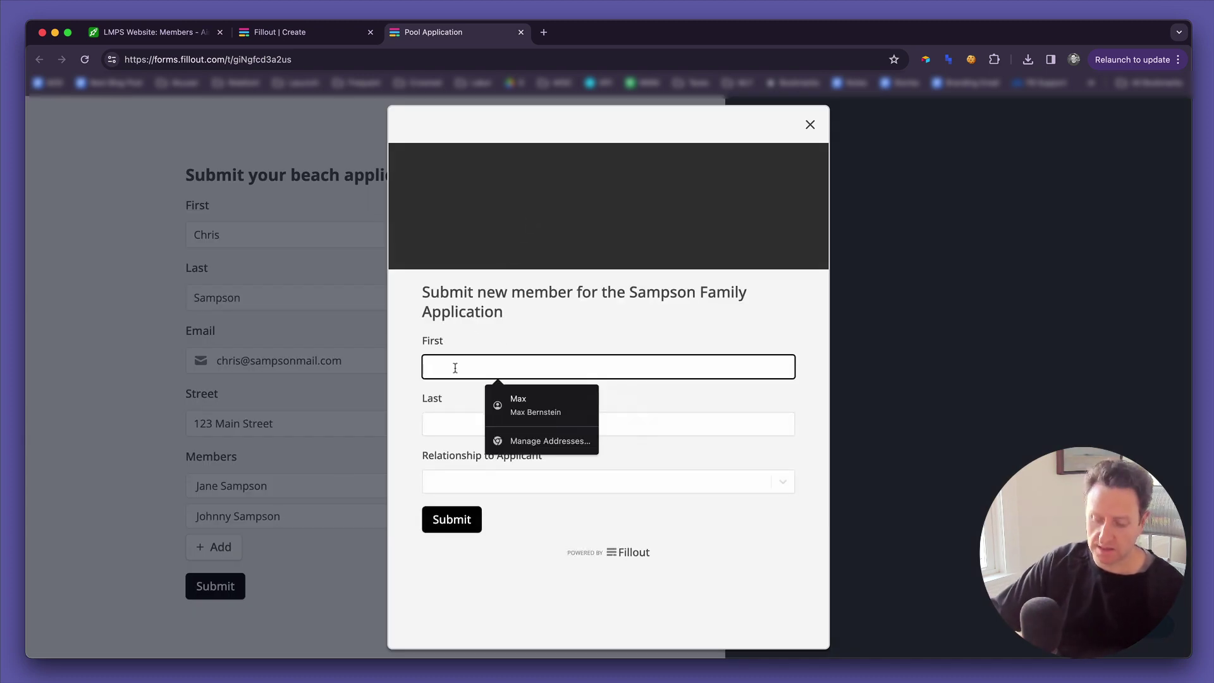
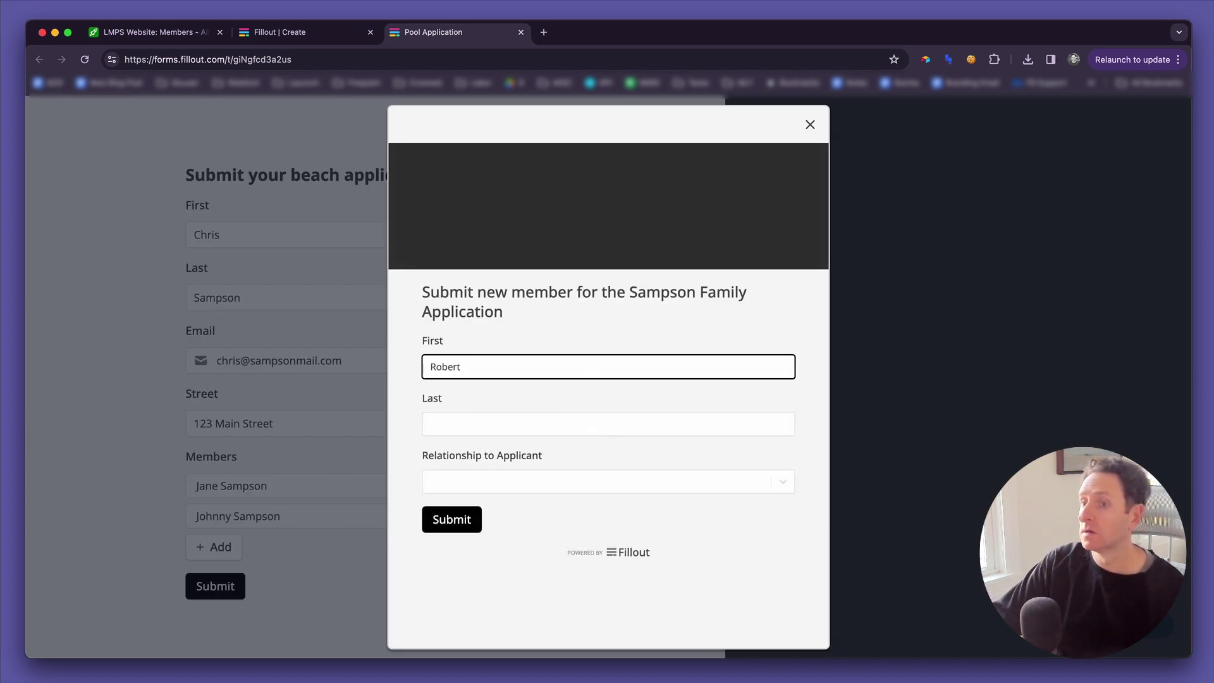
left_click(431, 423)
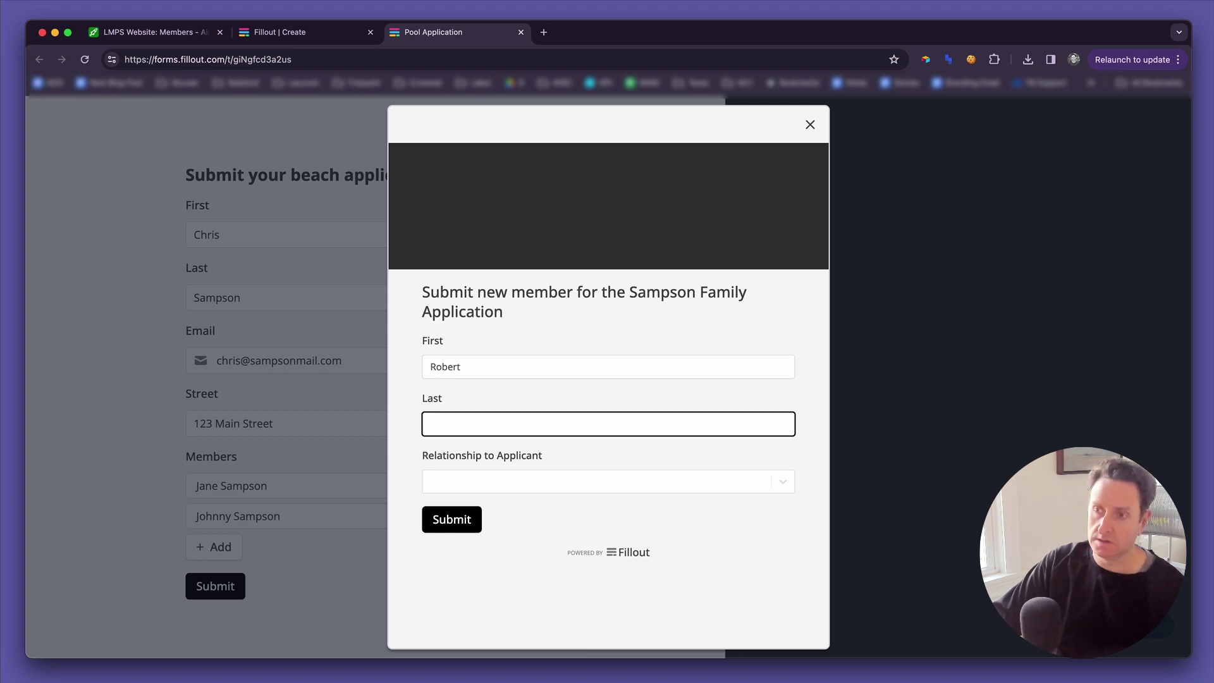
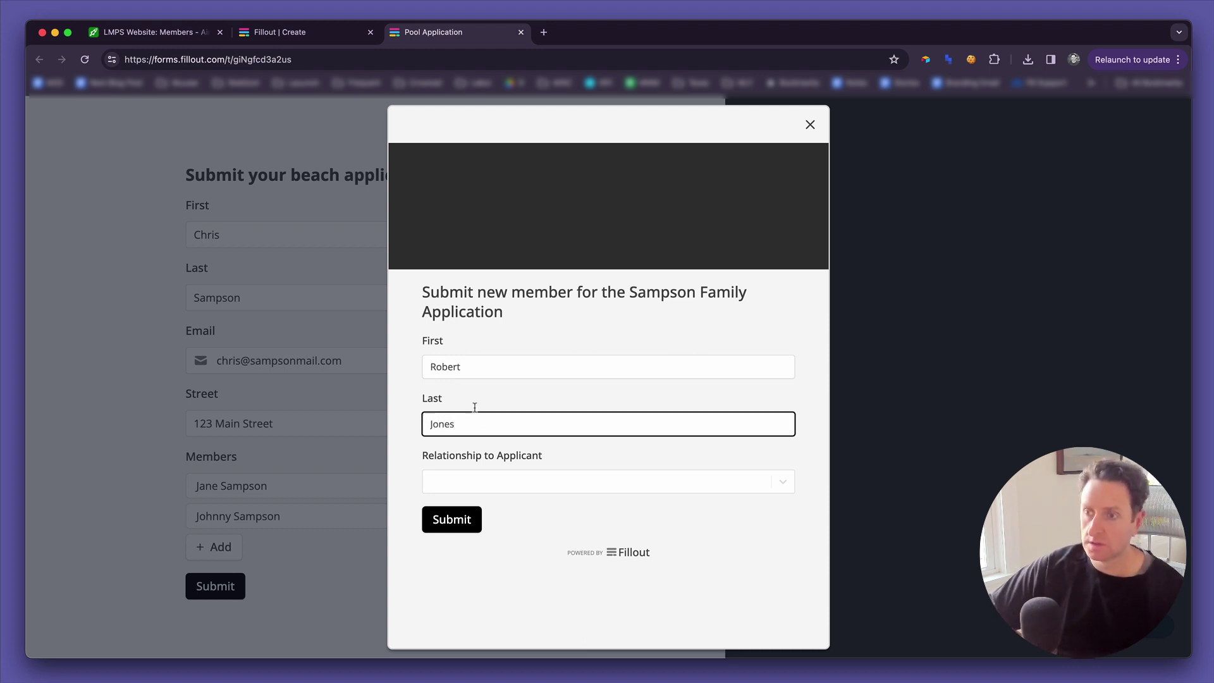
left_click(484, 482)
left_click(467, 554)
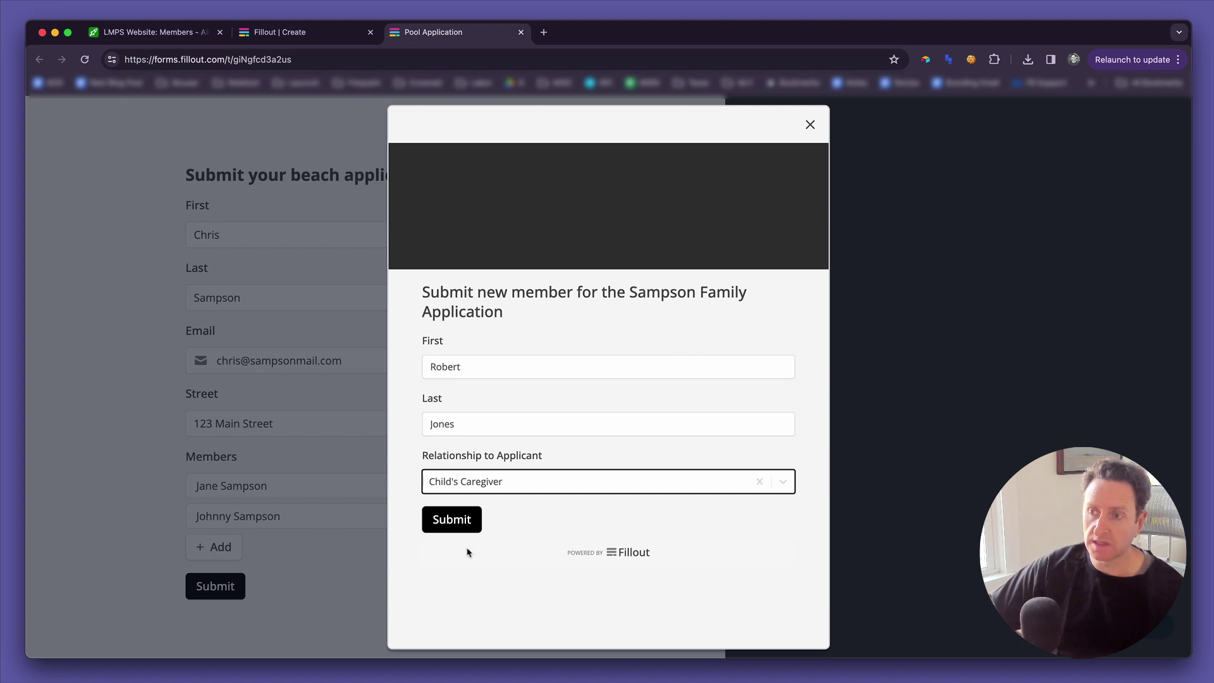
left_click(461, 515)
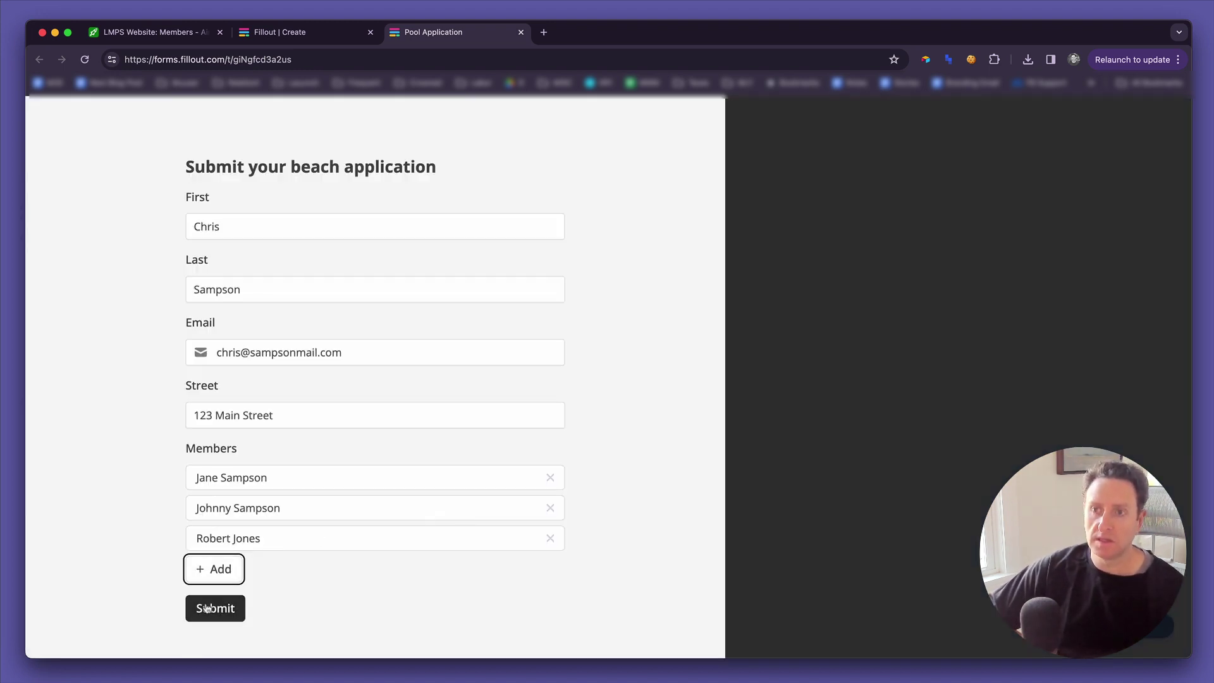
left_click(207, 608)
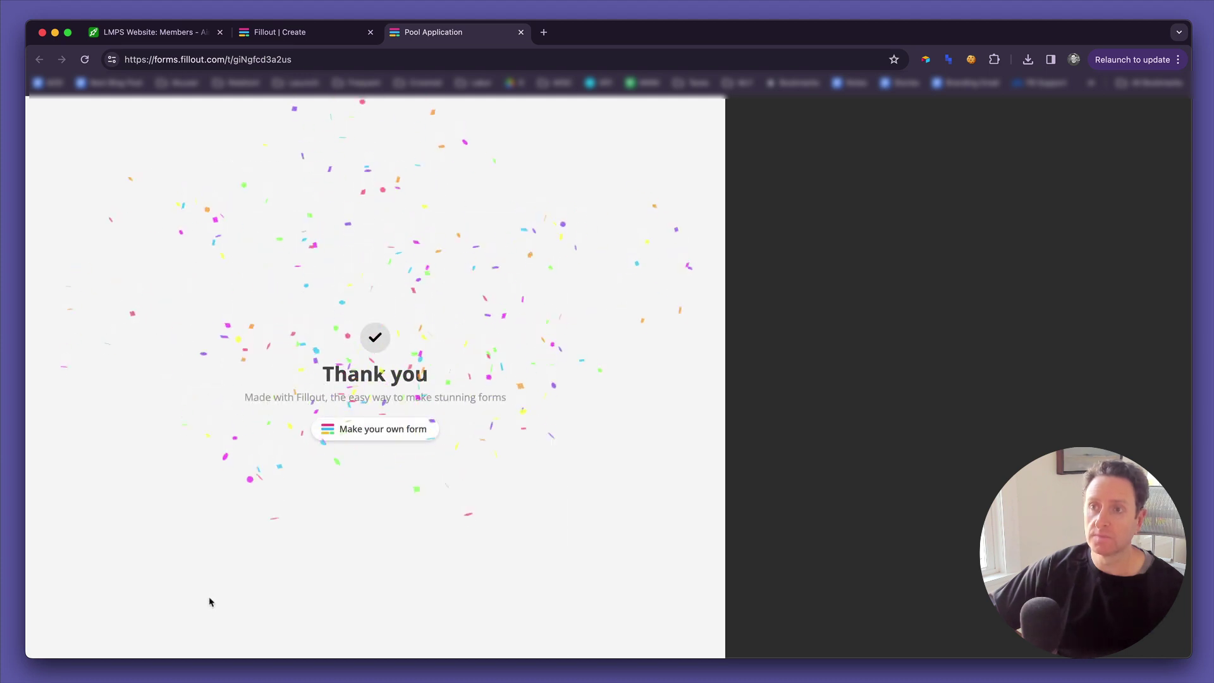
key("super+1")
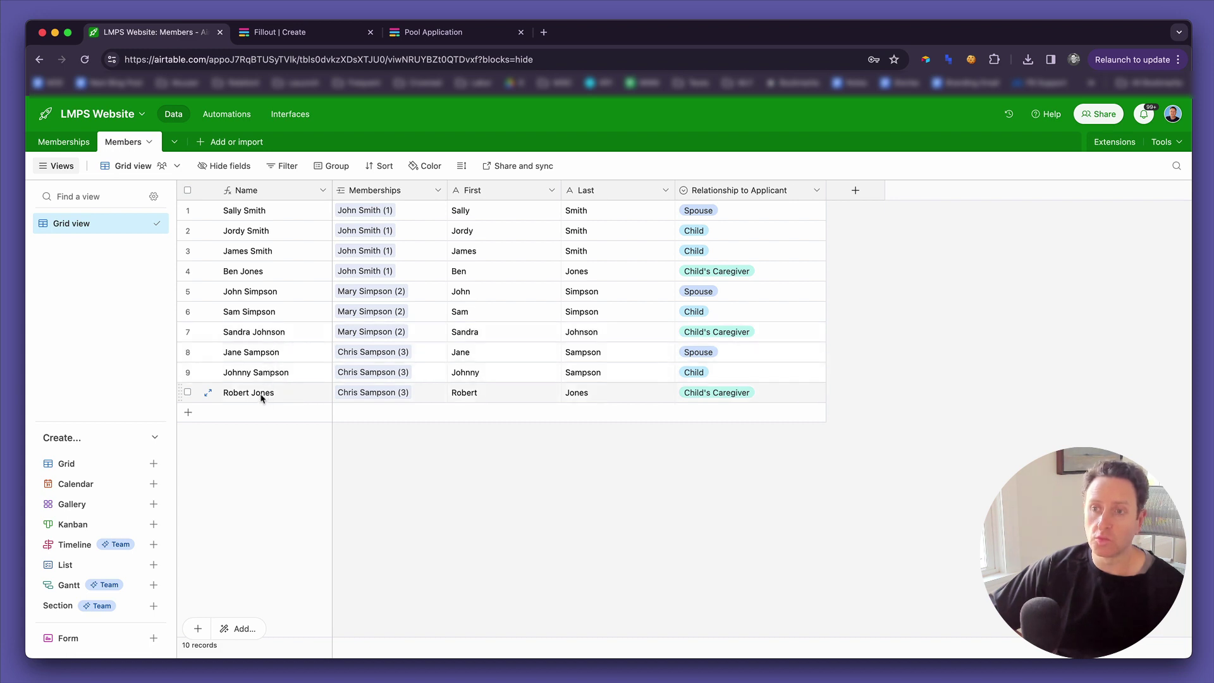
In Memberships, inspect the new third membership's Linked Members and one-per-line member list.
left_click(64, 143)
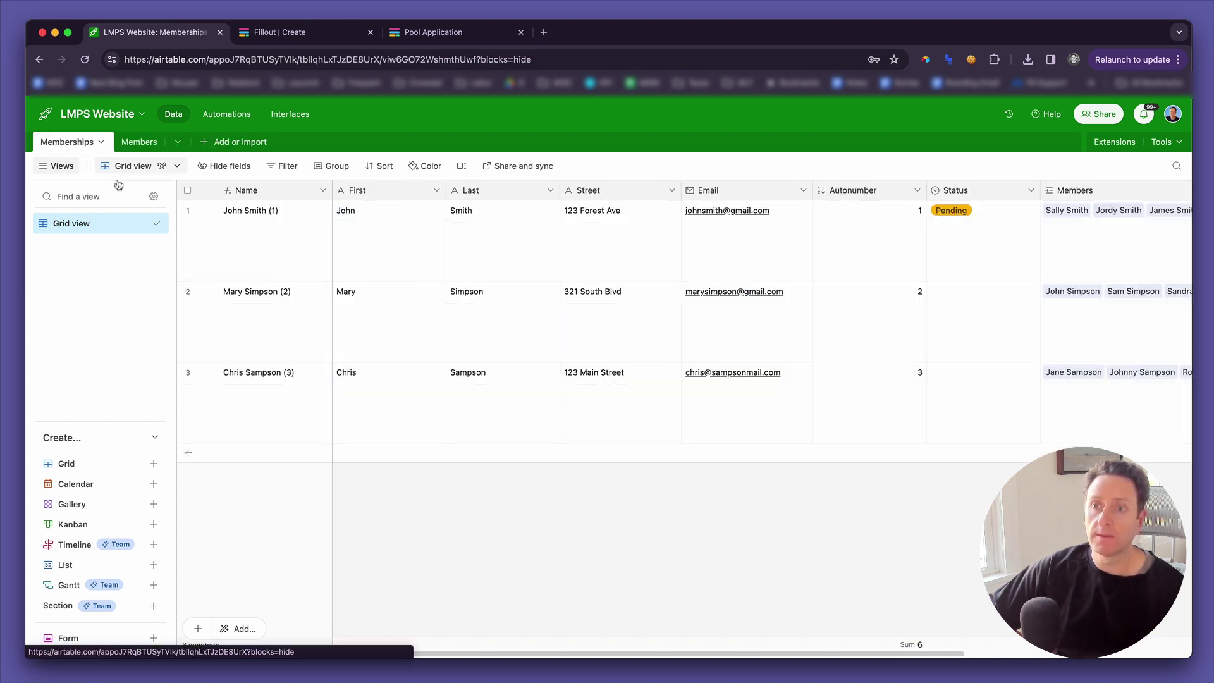
left_click(263, 392)
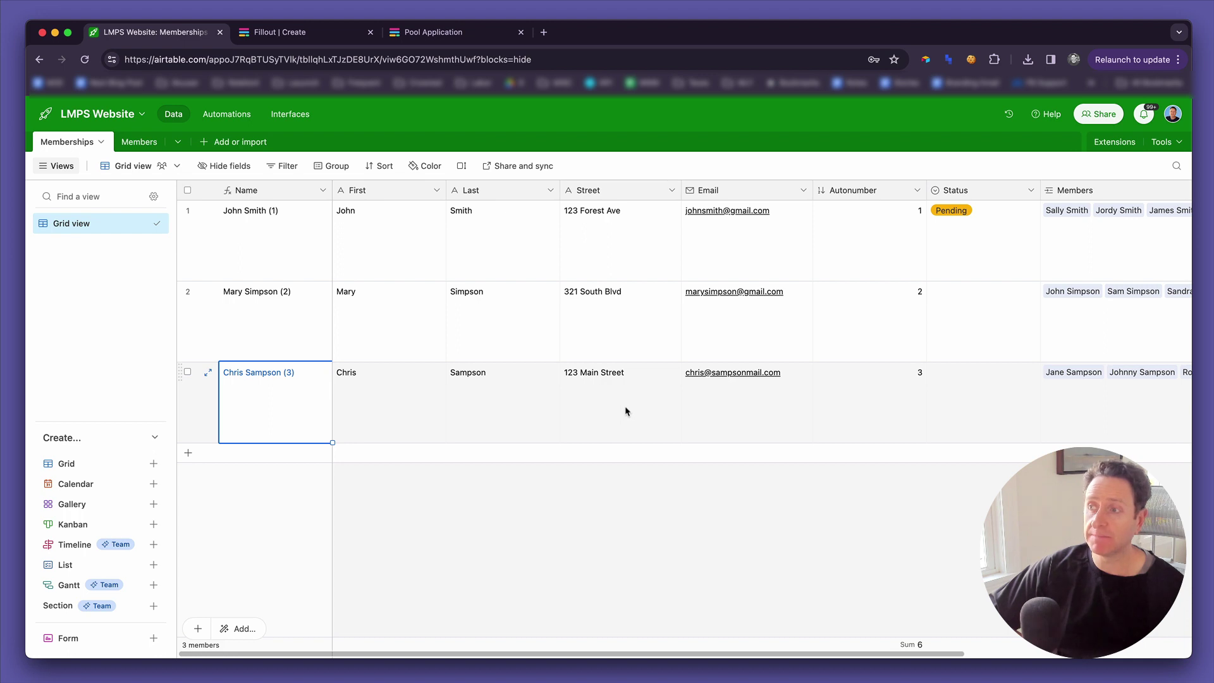
scroll(626, 411, "right", 5)
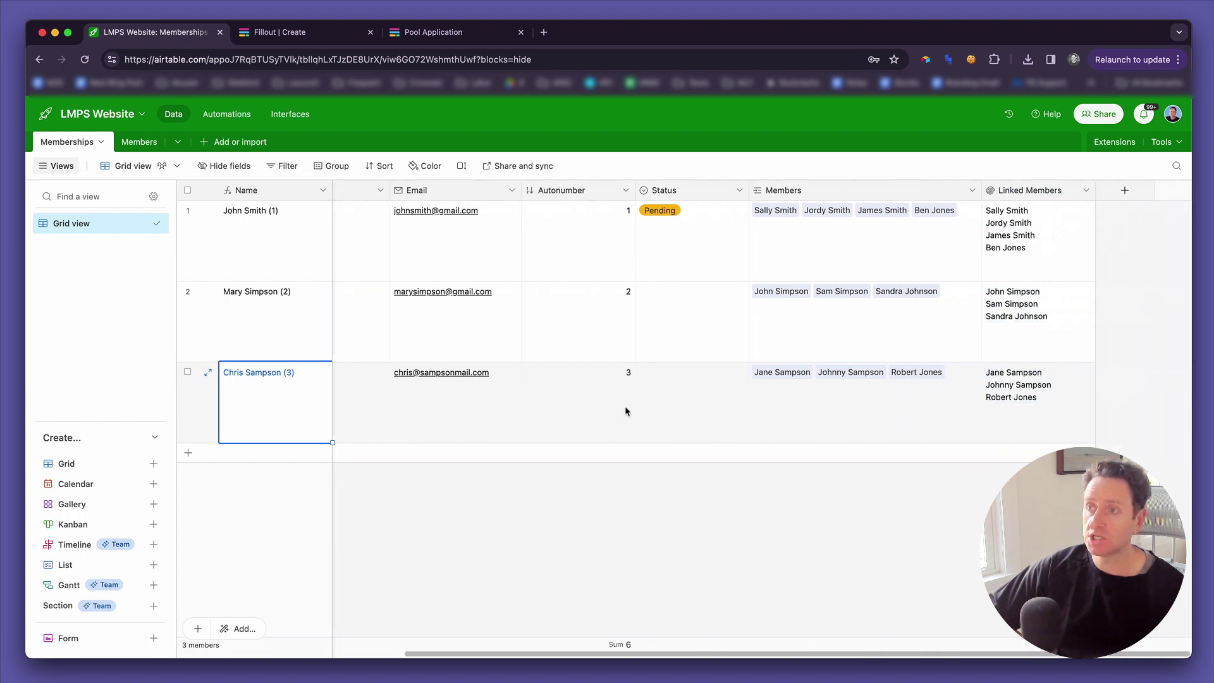
left_click(873, 396)
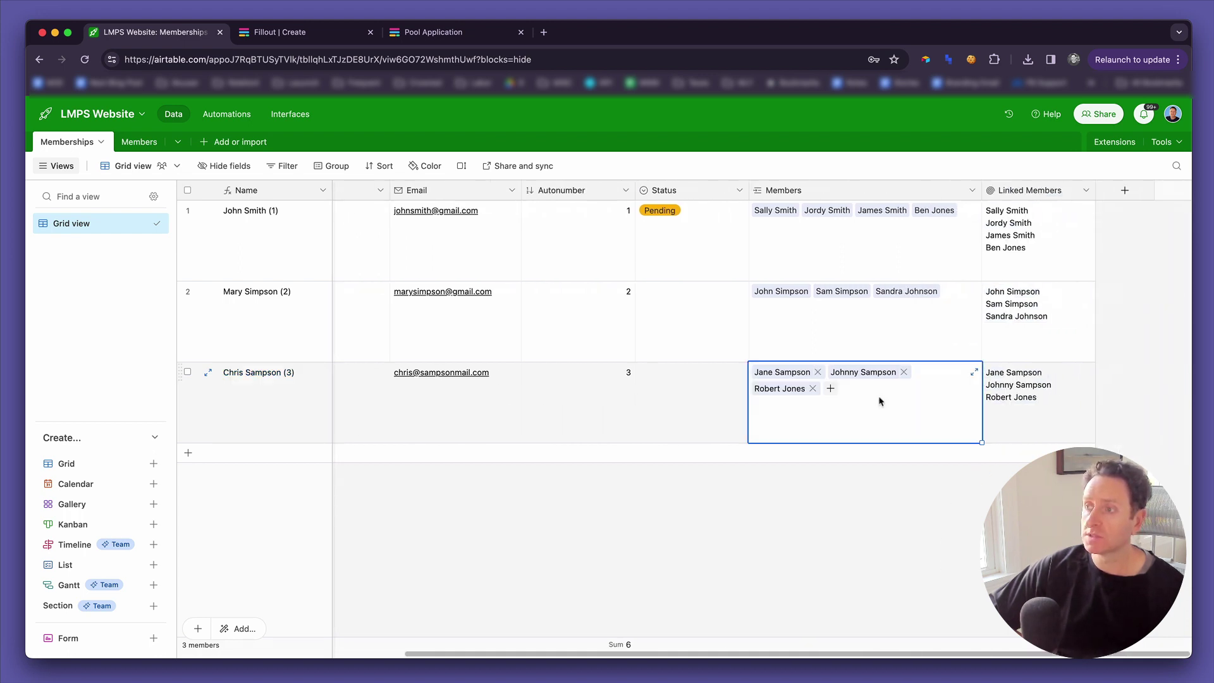
left_click(1039, 401)
Check the new member records in the Members table, then return to Memberships.
left_click(130, 148)
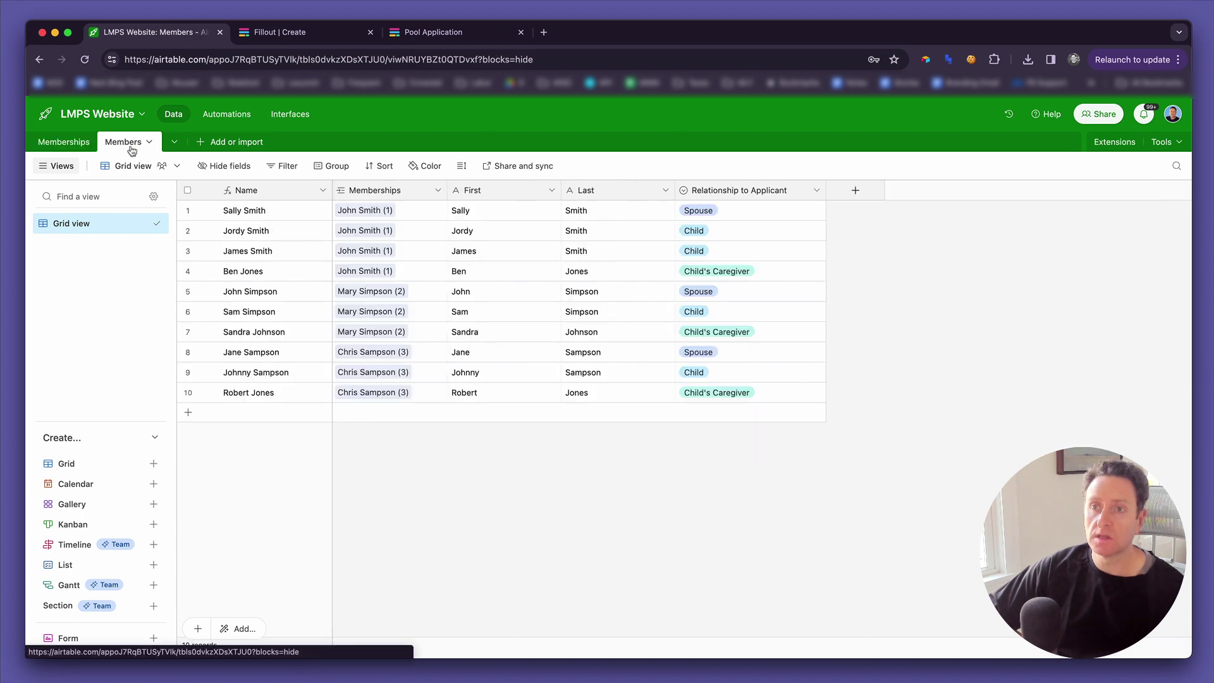
left_click(493, 356)
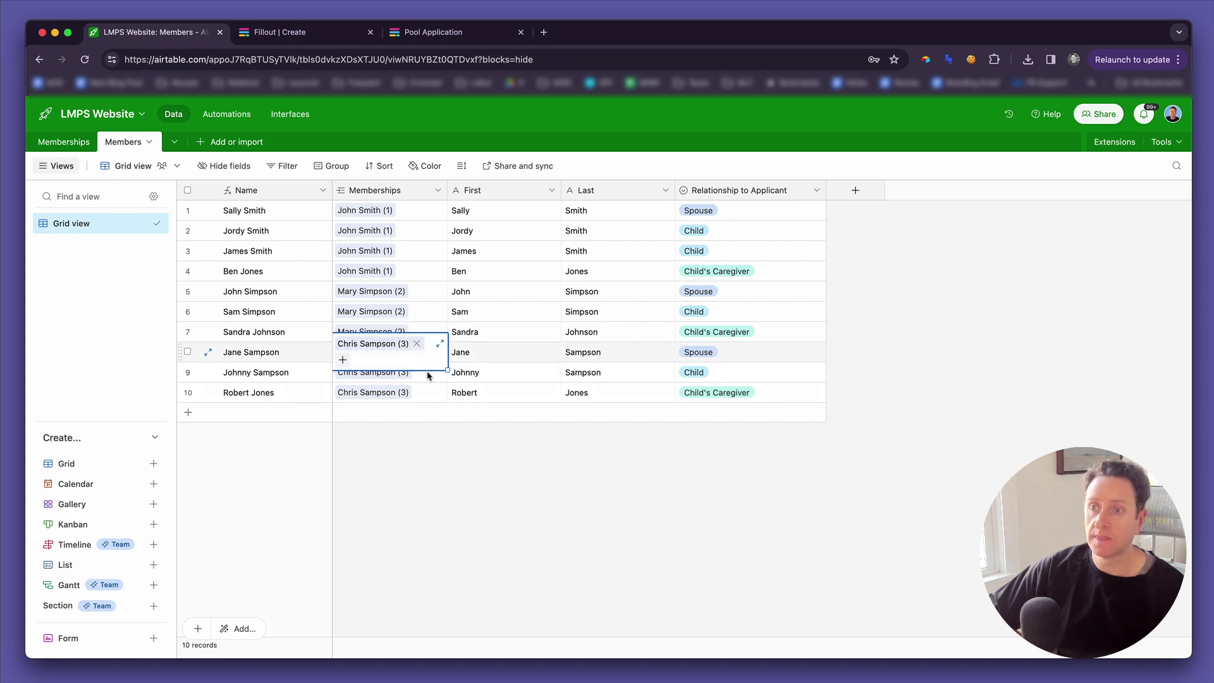
left_click(491, 393)
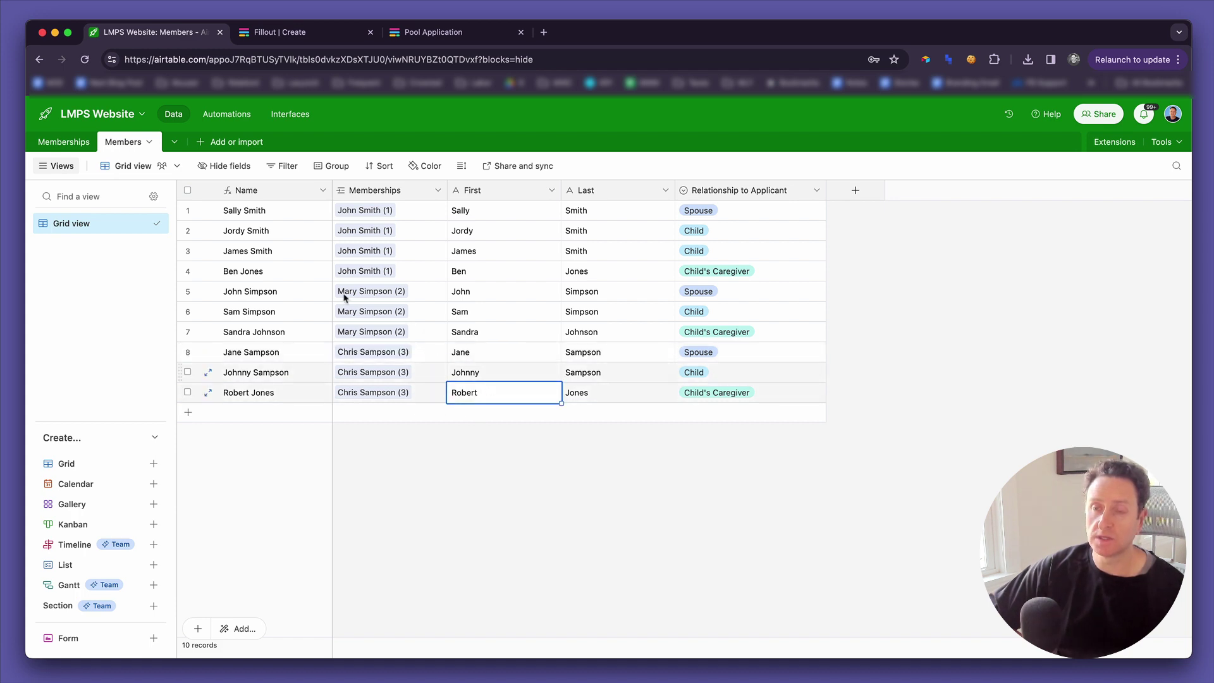
left_click(64, 142)
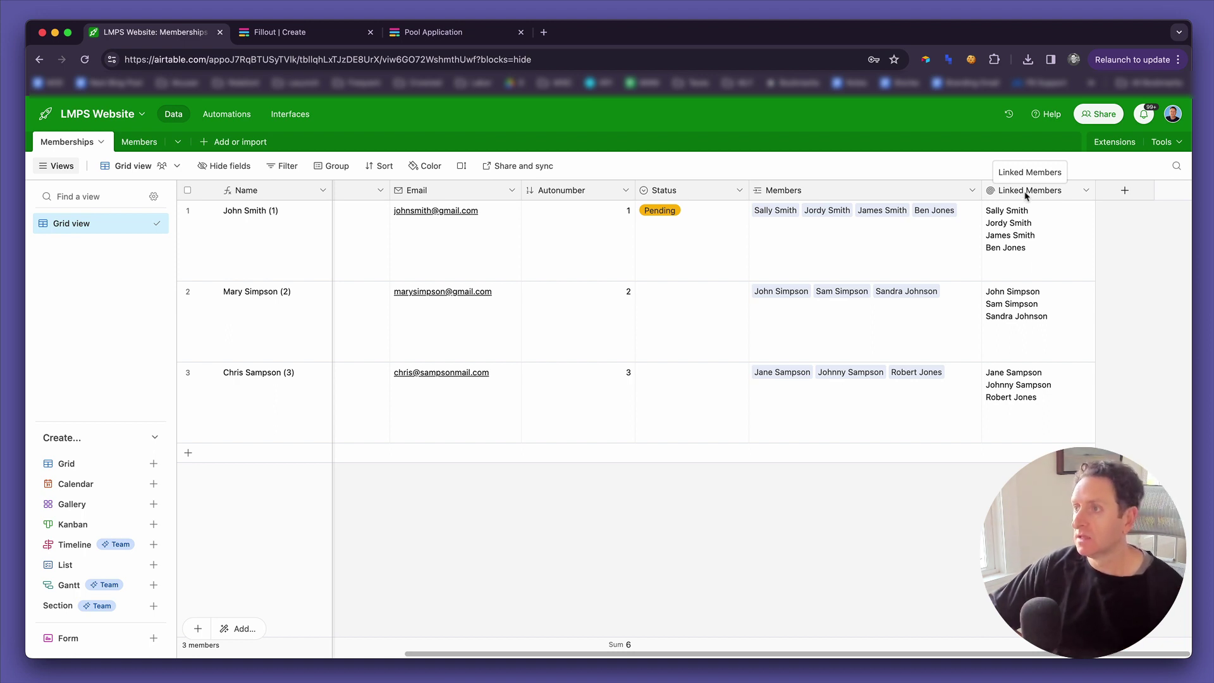
Change the Linked Members rollup formula to ARRAYJOIN(values, "\n") so names appear on separate lines.
double_click(1027, 195)
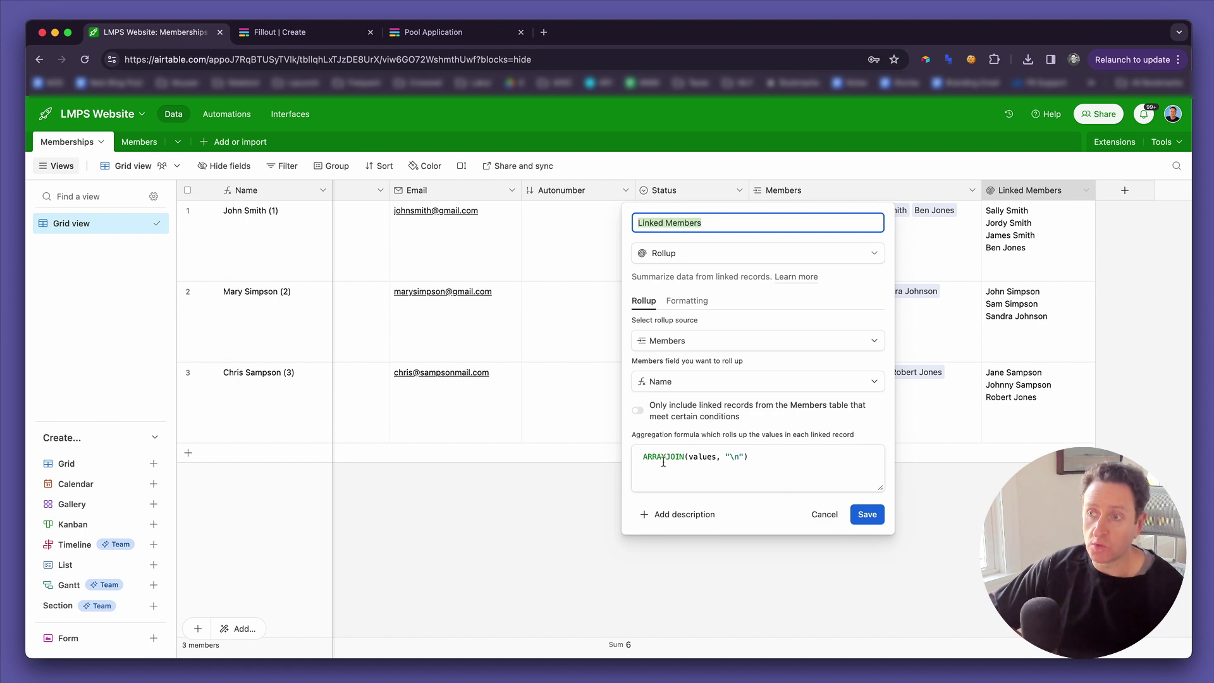
left_click(723, 459)
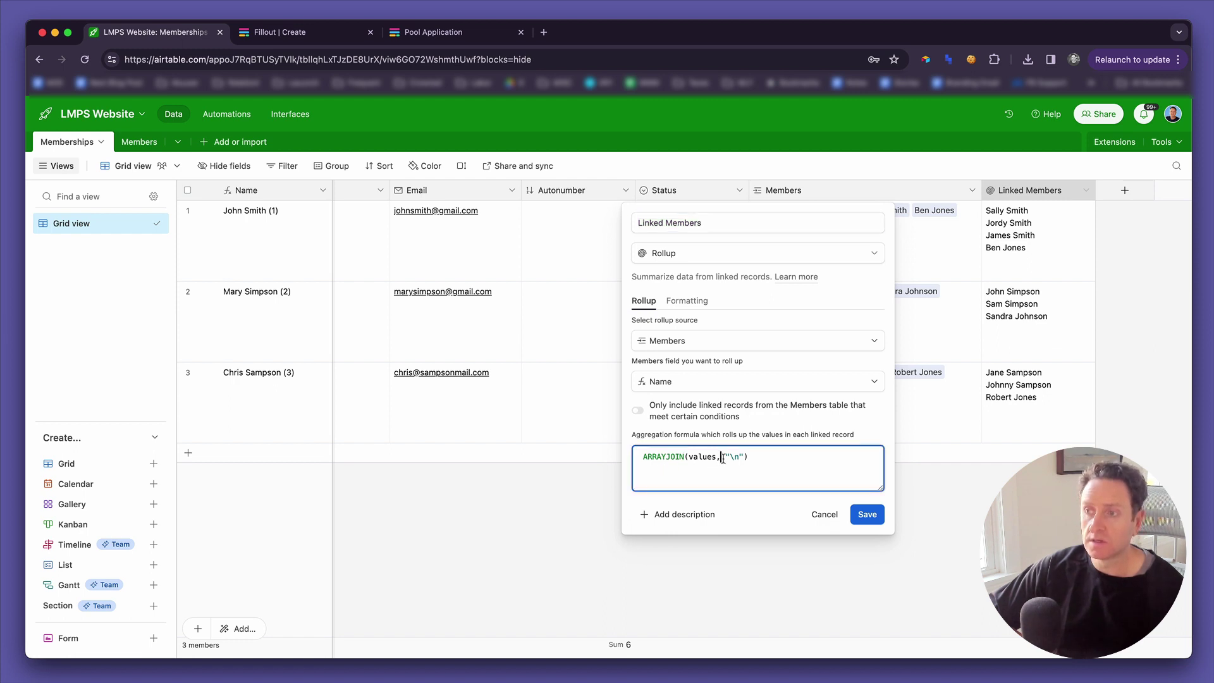
key("ctrl+a")
type("array")
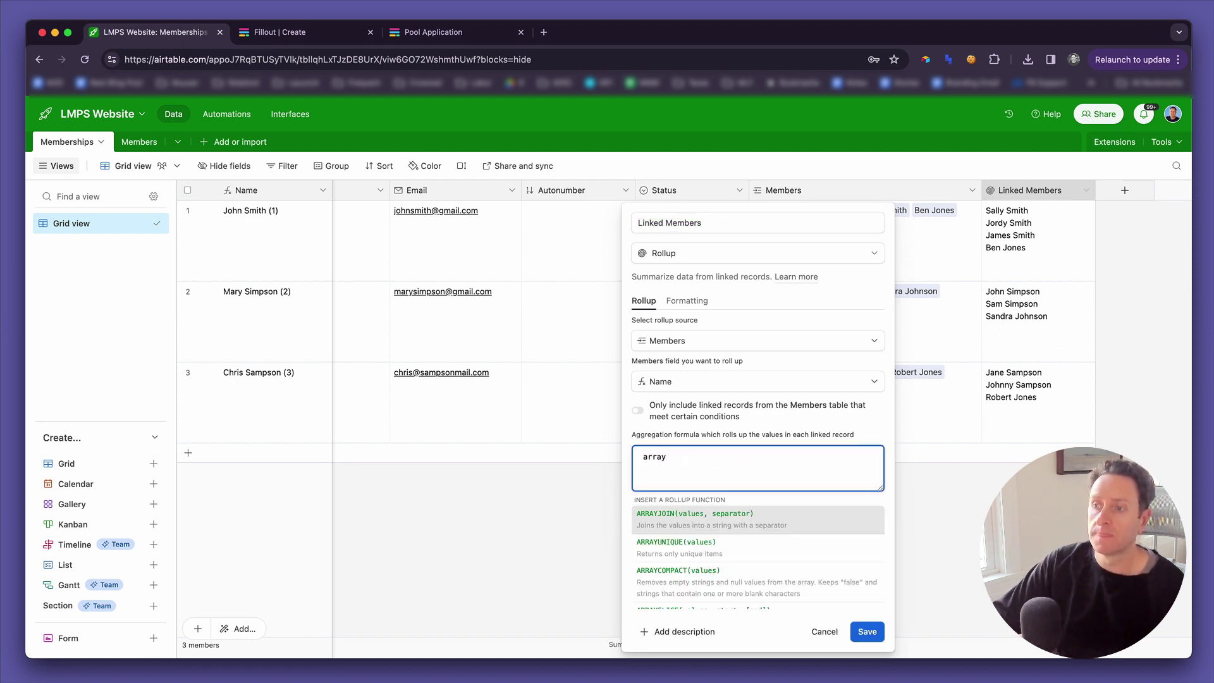
key("Tab")
left_click(735, 457)
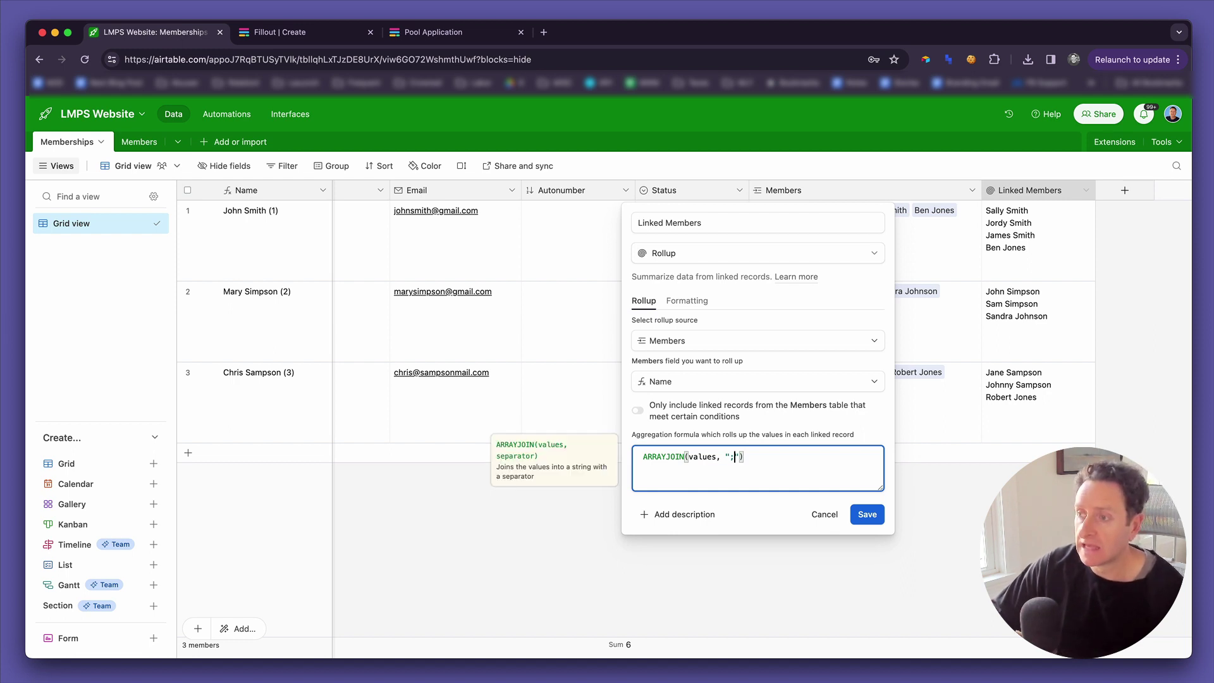
left_click_drag(735, 457, 731, 457)
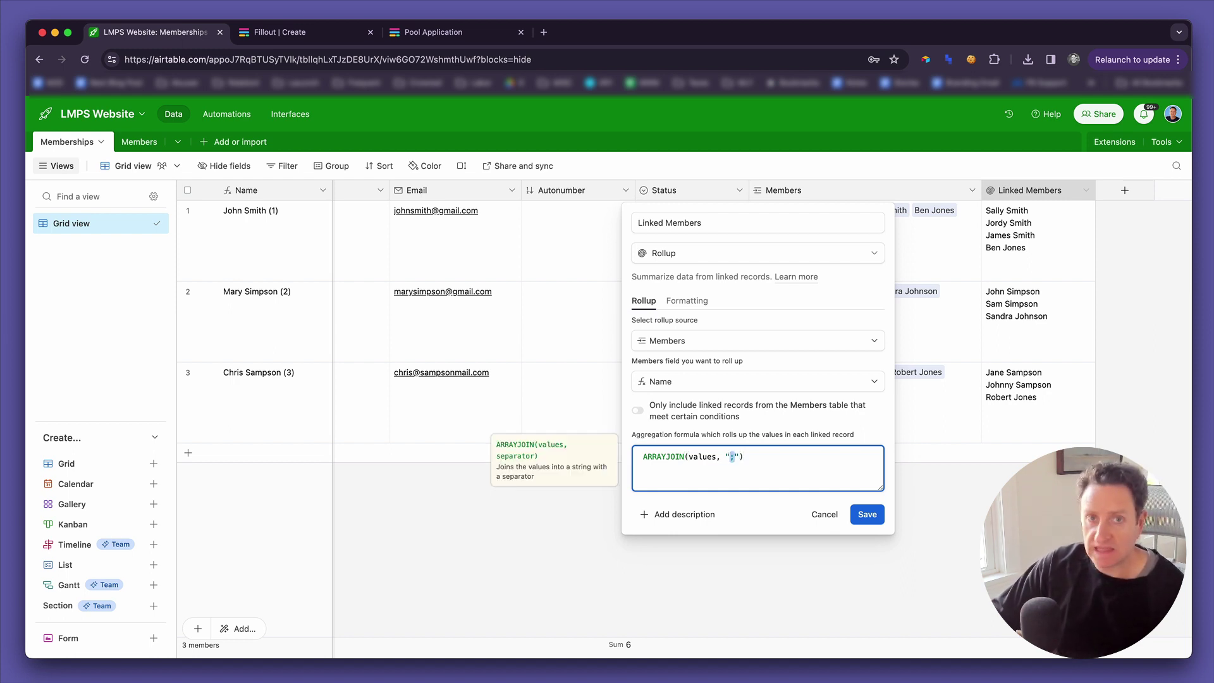
type("\\n")
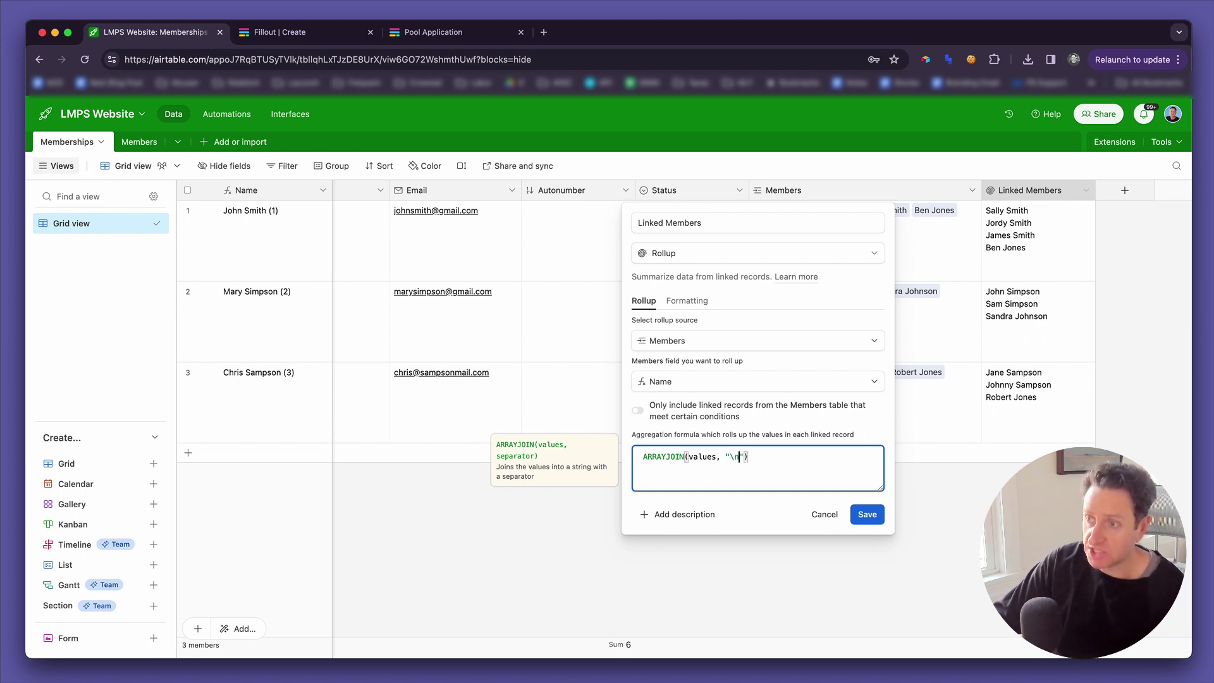